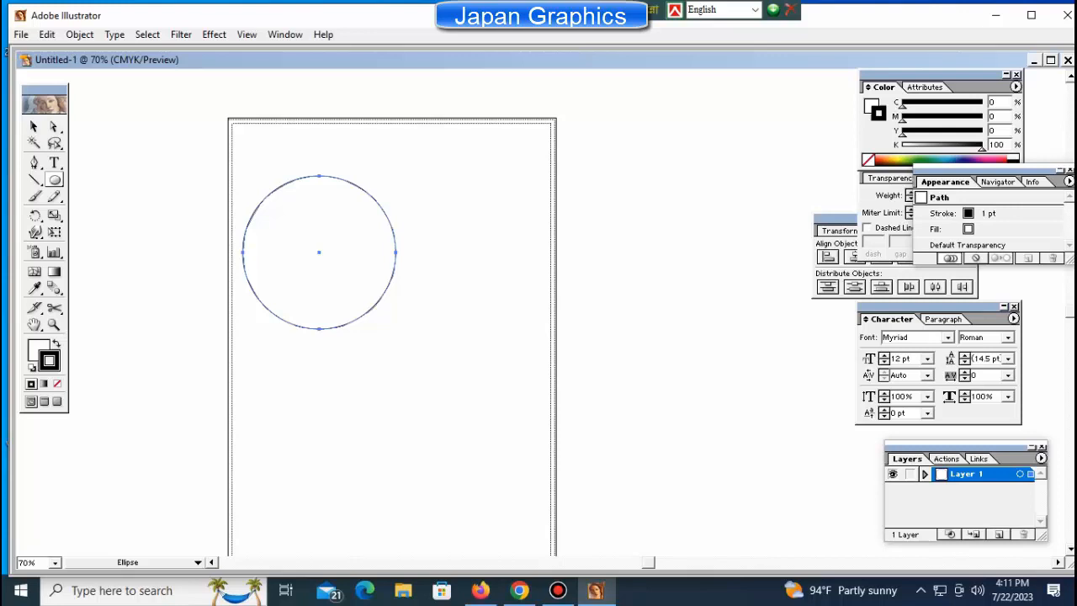
Fill the circle with pinkish red, magenta 76.86% and yellow 33.73%, keeping its black 1 pt outline.
key(x)
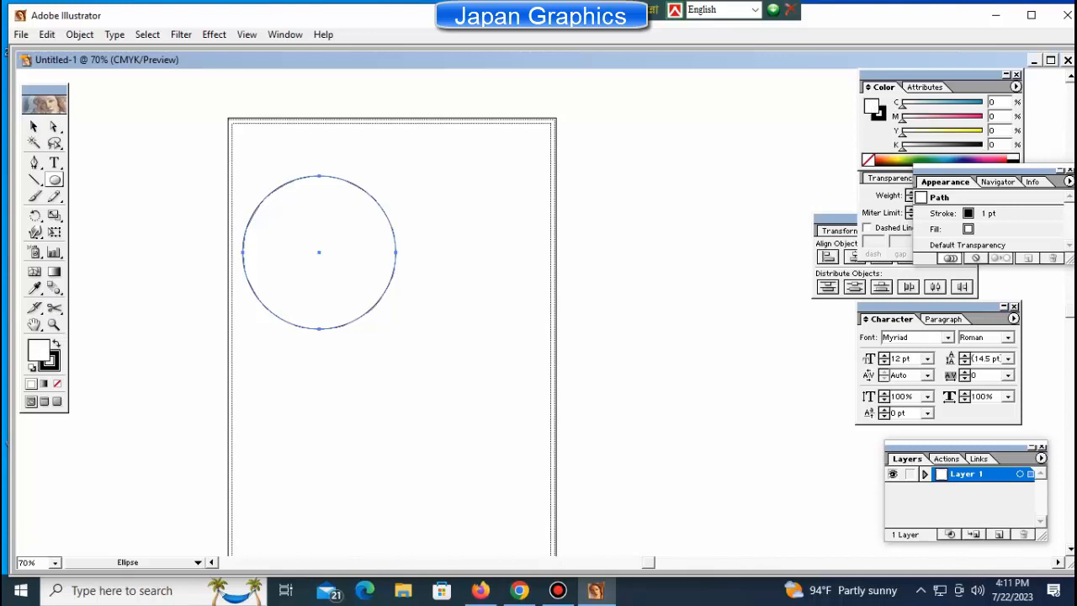
click(998, 159)
key(ctrl+shift+a)
key(ctrl+a)
key(ctrl+shift+a)
key(ctrl+a)
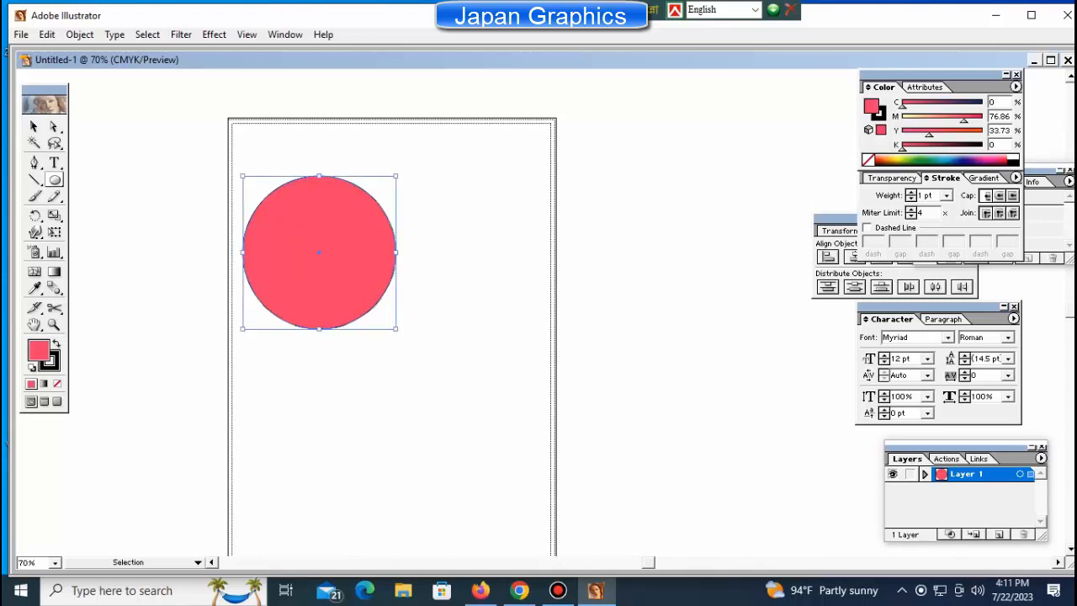
key(ctrl+shift+a)
key(ctrl+a)
Duplicate the circle three times into a horizontal row, one copy to its left and two to its right.
drag(319, 252, 659, 252)
click(319, 253)
drag(319, 253, 135, 252)
key(ctrl+shift+a)
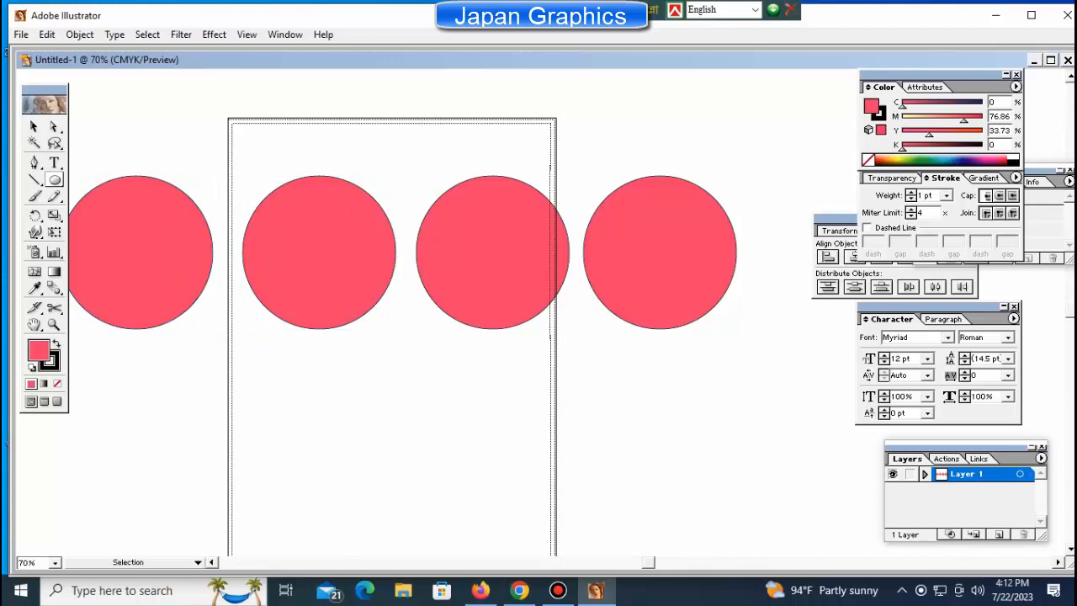
Shift the row's second circle slightly up and left and the third slightly right and down, making the row uneven.
key(ctrl+minus)
mouse_move(437, 253)
mouse_down()
mouse_move(494, 251)
mouse_move(438, 250)
mouse_up()
ctrl+click(335, 252)
drag(335, 252, 311, 244)
drag(502, 250, 509, 252)
key(ctrl+shift+a)
Align the top edges of all four circles.
click(162, 252)
ctrl+shift+click(660, 251)
key(ctrl+a)
key(shift+F7)
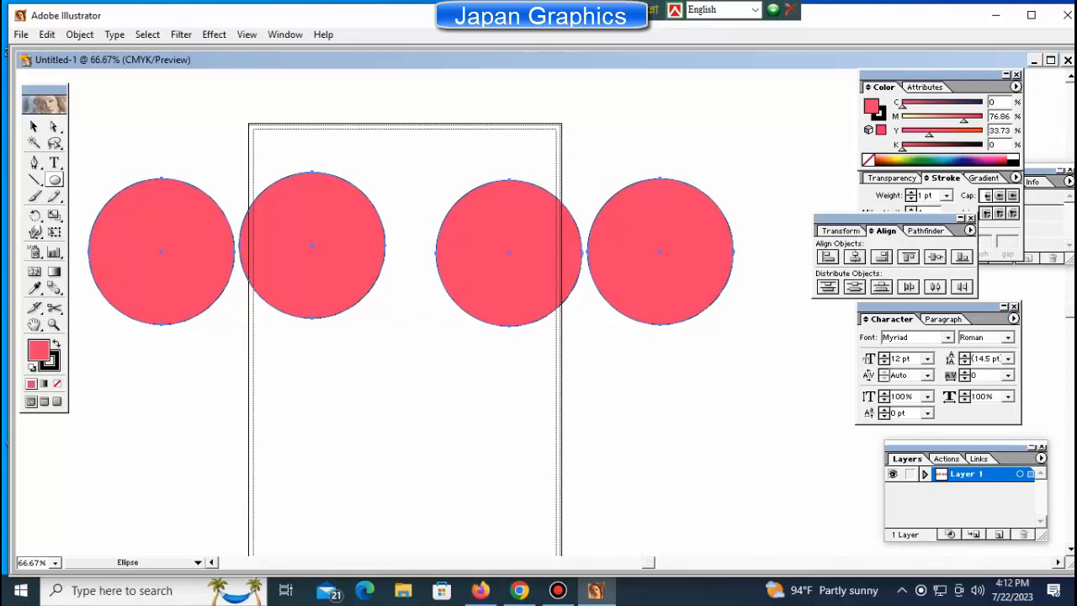
click(908, 257)
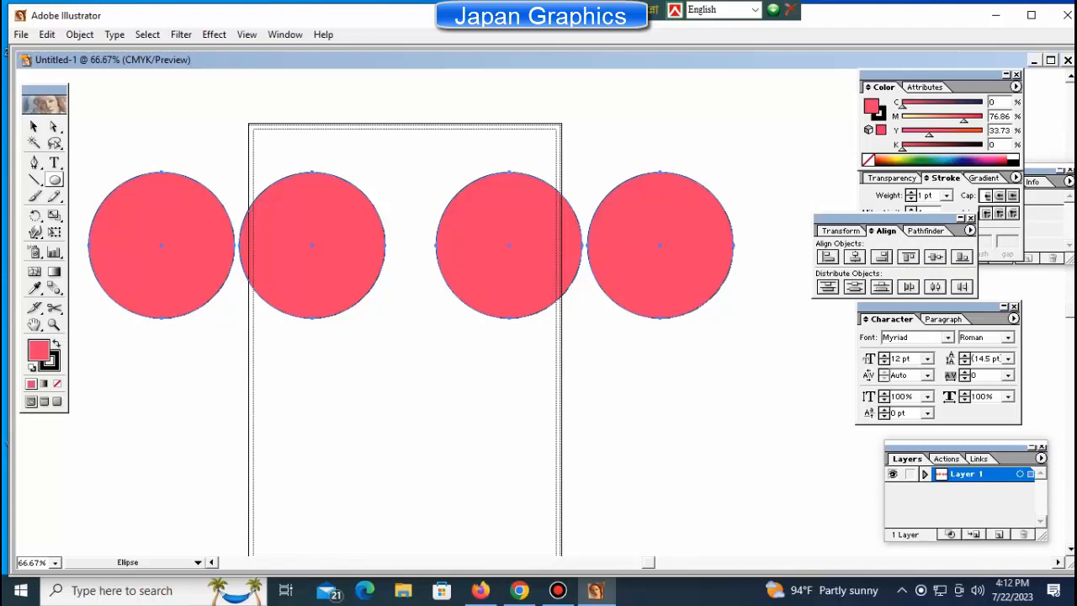
Try to space the four circles evenly by horizontal left distribution.
click(907, 287)
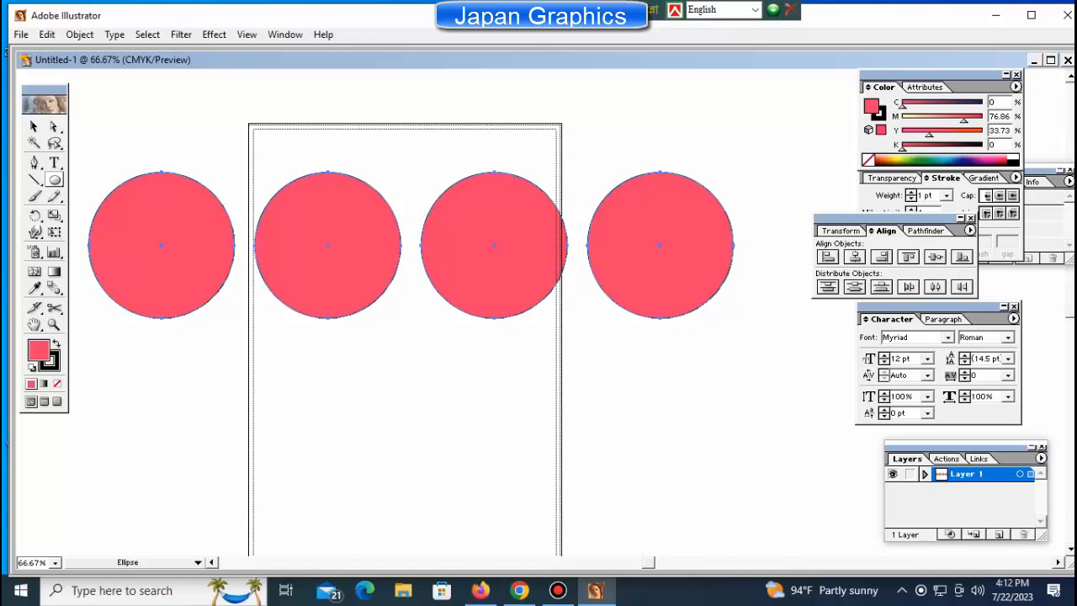
key(ctrl+shift+a)
key(ctrl+z)
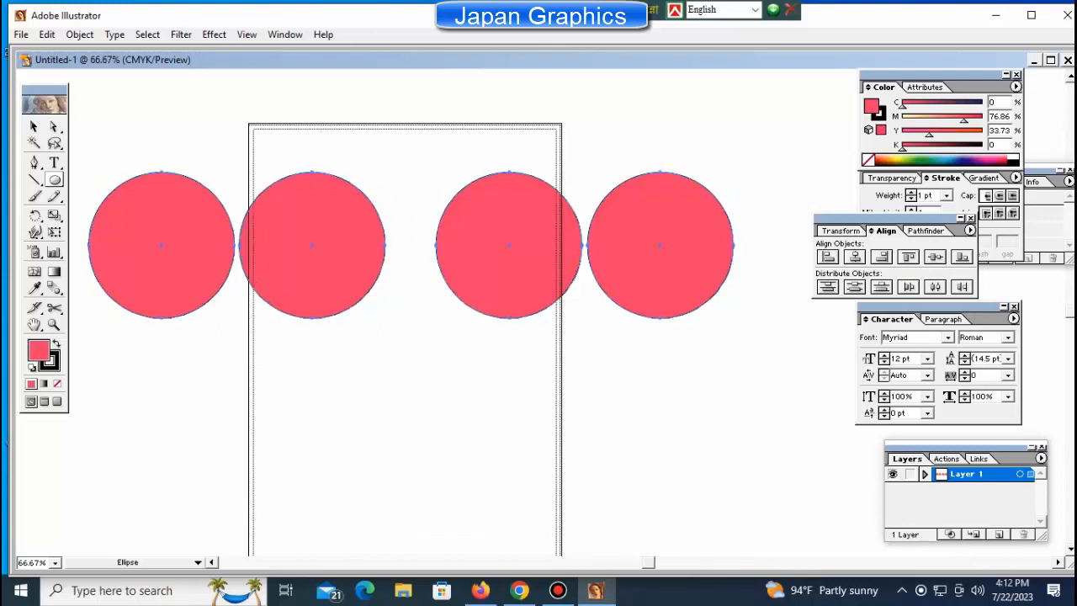
Distribute the four circles horizontally by their left edges so they are evenly spaced.
key(ctrl+shift+a)
drag(121, 139, 722, 347)
key(l)
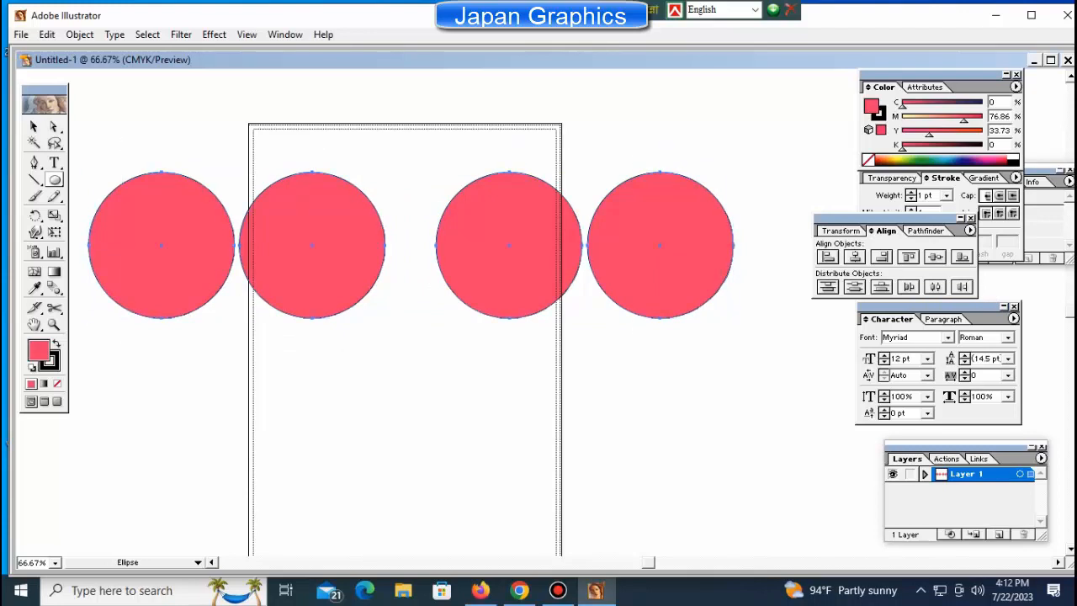
click(909, 287)
key(ctrl+shift+a)
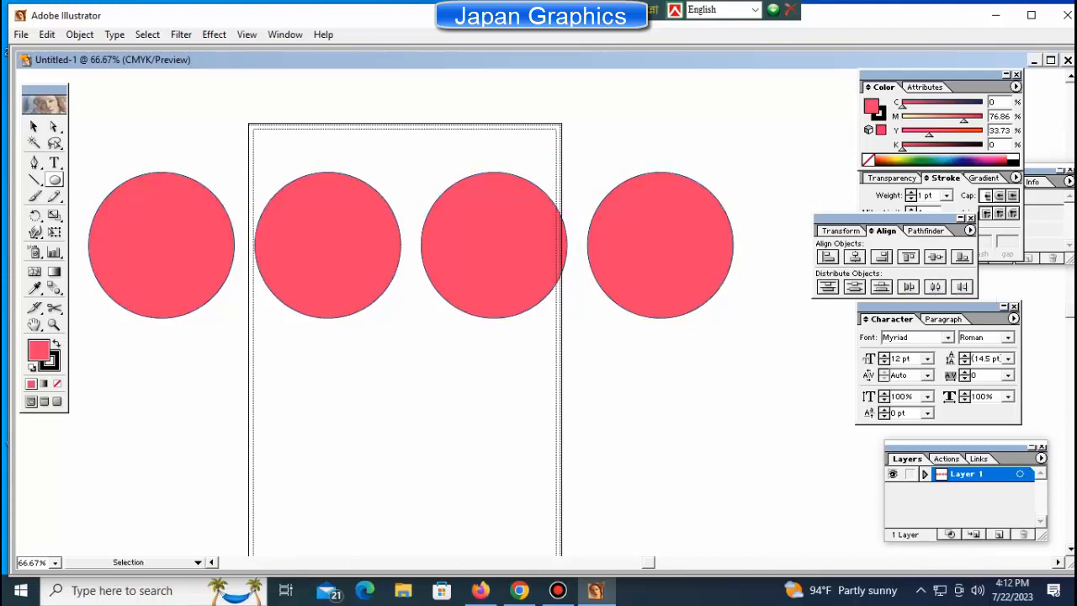
Duplicate the row of four circles straight down to form a second row.
drag(83, 141, 745, 367)
drag(661, 253, 661, 434)
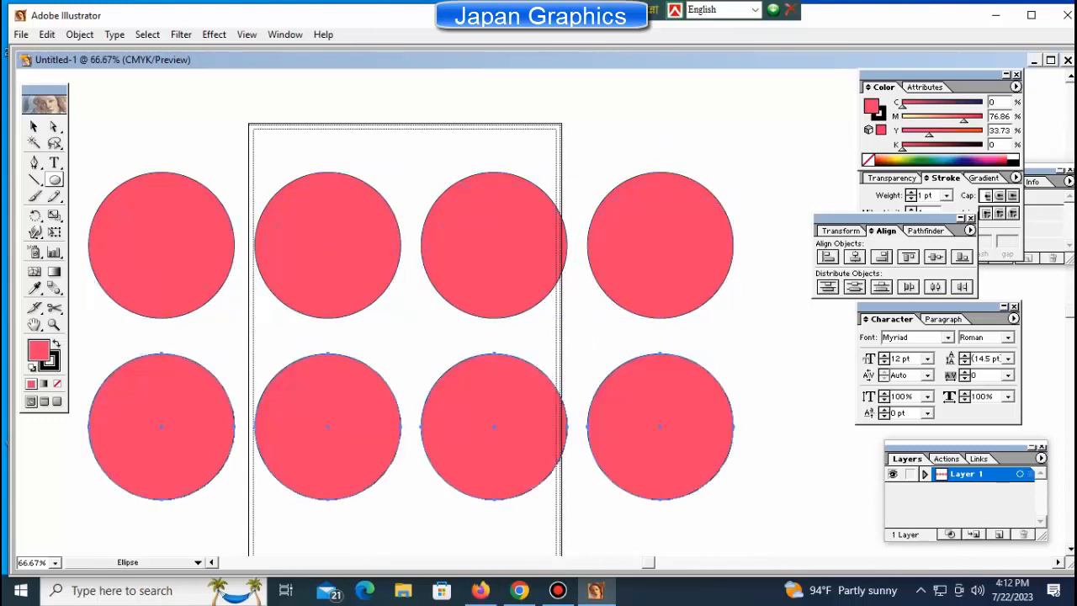
key(v)
key(ctrl+minus)
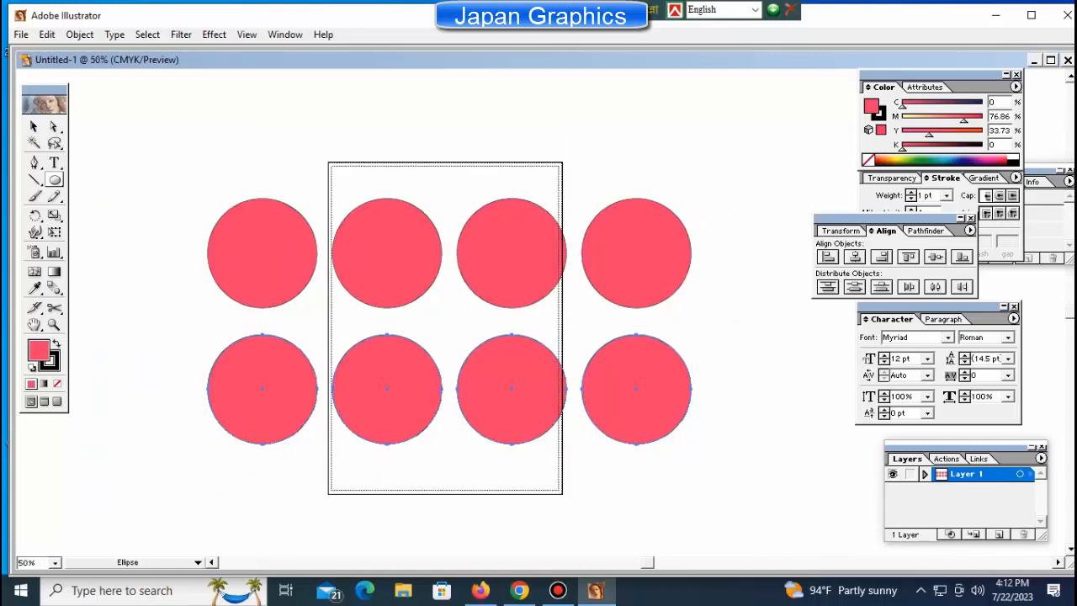
Fill the lower row's second circle blue (C 92.55, M 20, Y 15.69, K 2.75) and overlap it, slightly offset, with the row's first circle.
key(ctrl+shift+a)
drag(446, 389, 426, 238)
ctrl+click(367, 237)
key(ctrl+shift+a)
drag(368, 237, 326, 336)
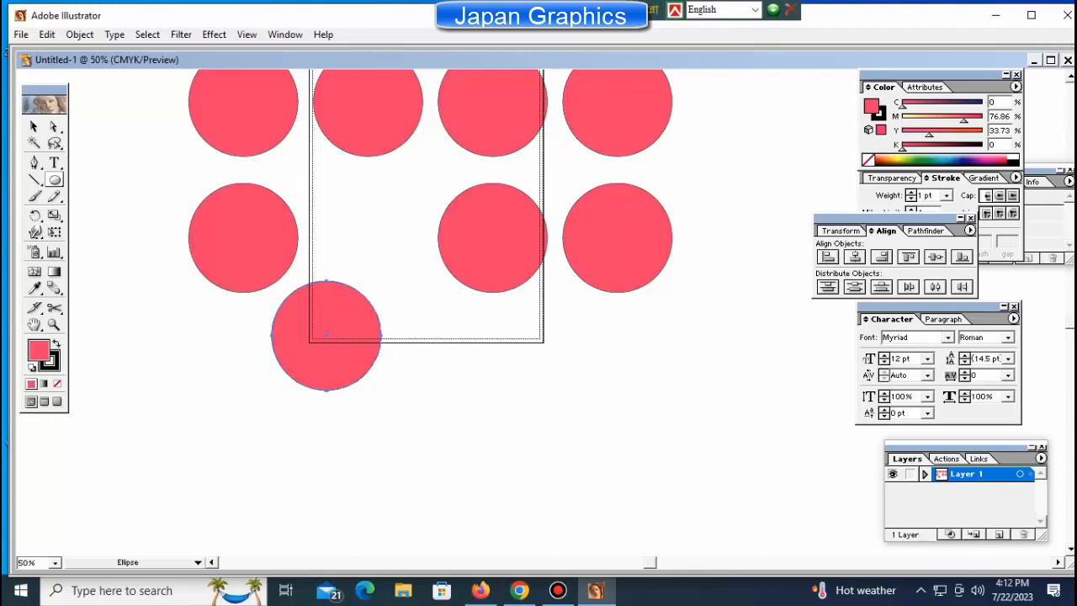
click(940, 159)
drag(326, 336, 252, 250)
key(ctrl+shift+a)
Cut the overlap out of the blue and pink circles with a Pathfinder operation and ungroup the resulting pieces.
click(286, 282)
shift+click(243, 237)
key(l)
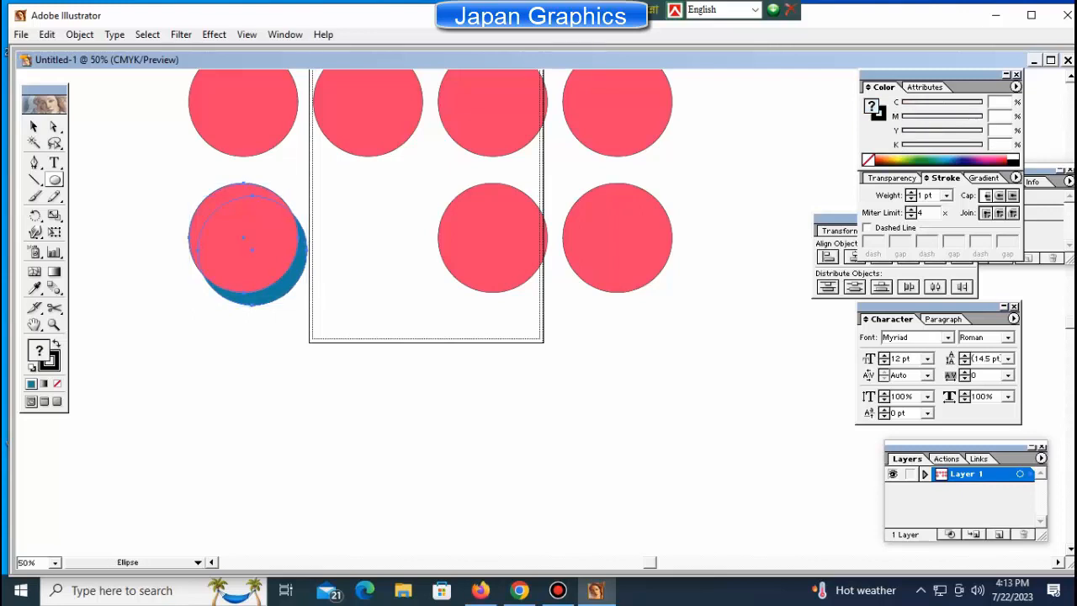
key(shift+F7)
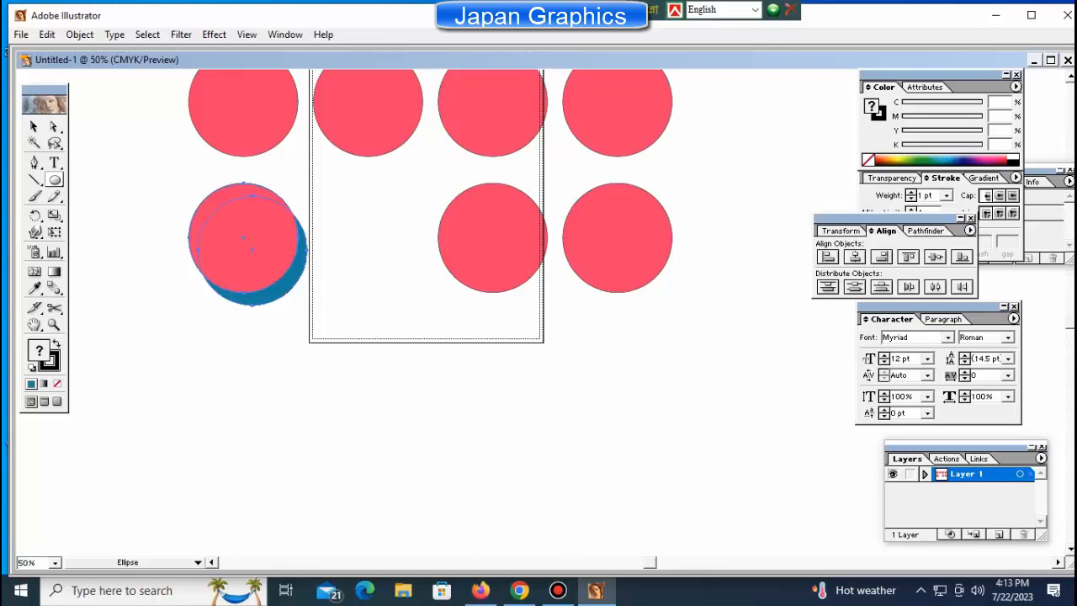
key(shift+F9)
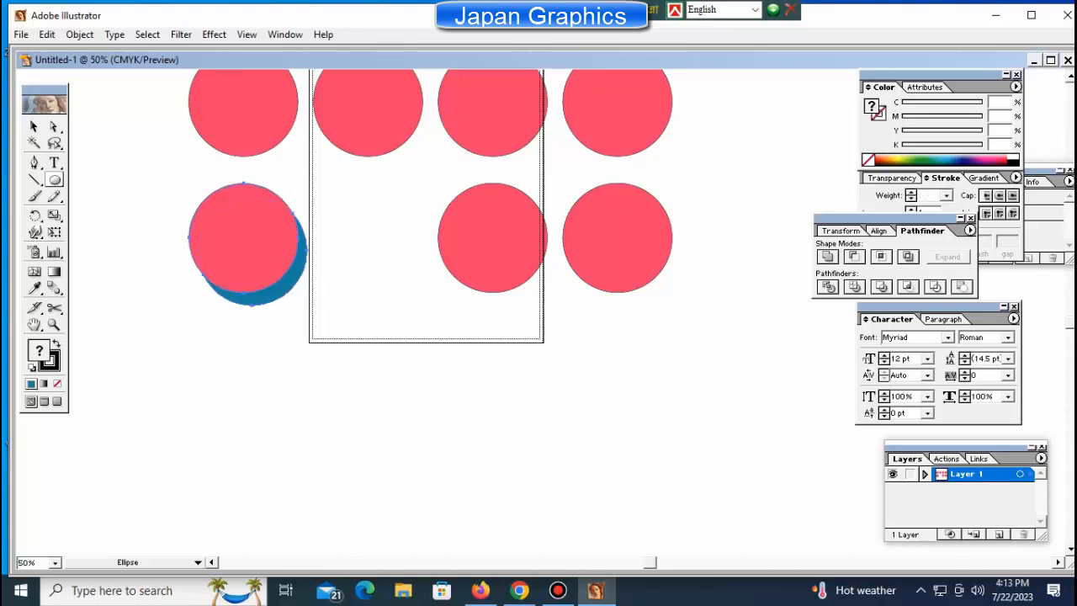
ctrl+click(286, 278)
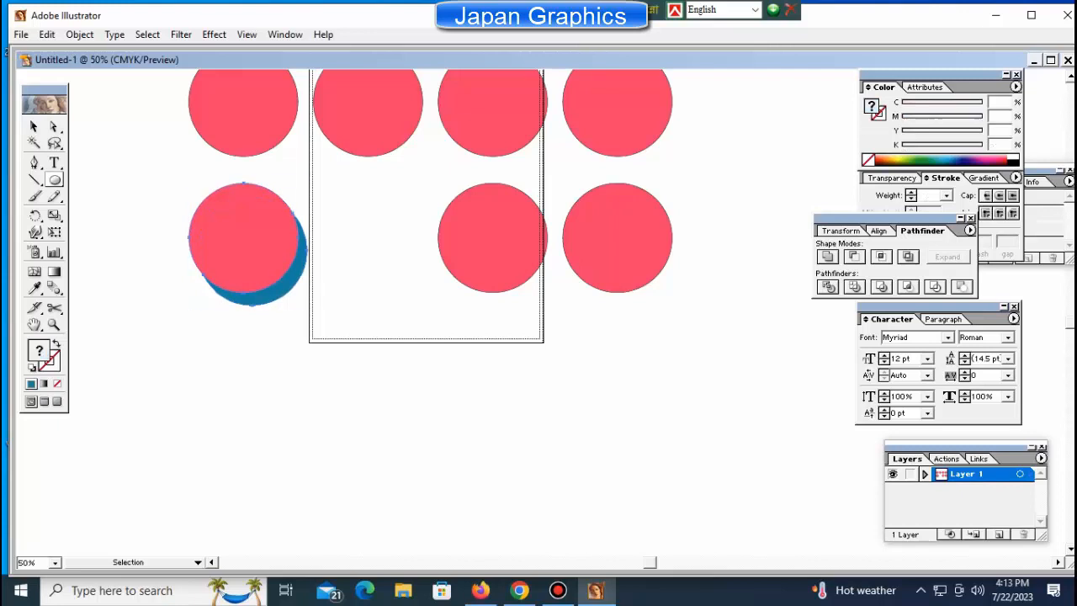
right_click(251, 258)
click(277, 303)
Move the pink circle down and left, clear of the blue crescent.
key(ctrl+shift+a)
click(283, 214)
drag(283, 214, 182, 439)
key(ctrl+shift+a)
key(ctrl+shift+a)
drag(179, 242, 305, 246)
key(ctrl+shift+a)
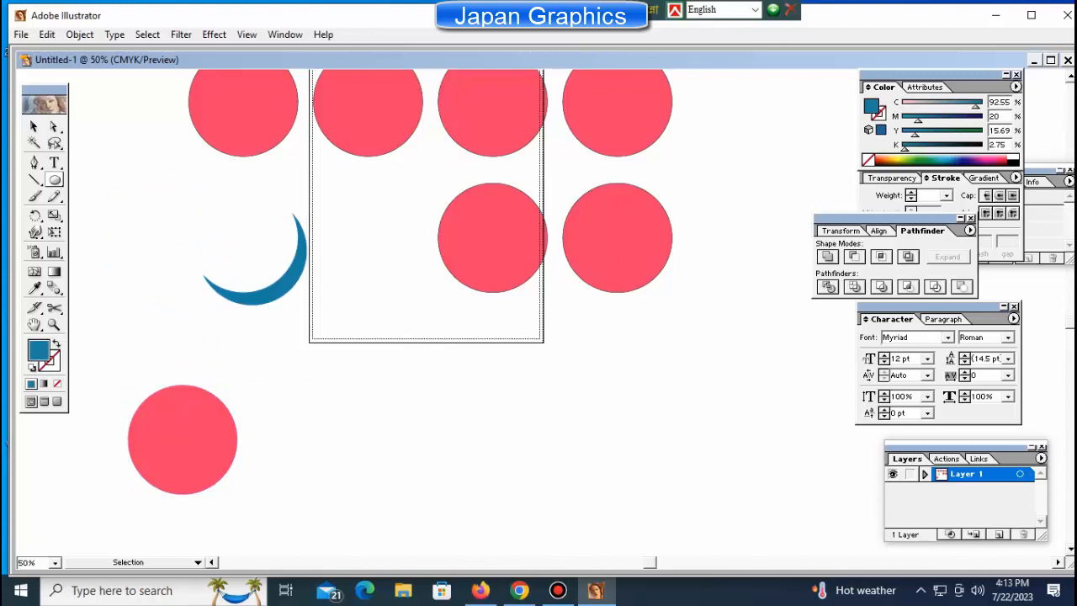
Place the lower row's last circle slightly offset over its neighbour and fill it purple, cyan 85.1% and magenta 94.12%.
ctrl+click(618, 237)
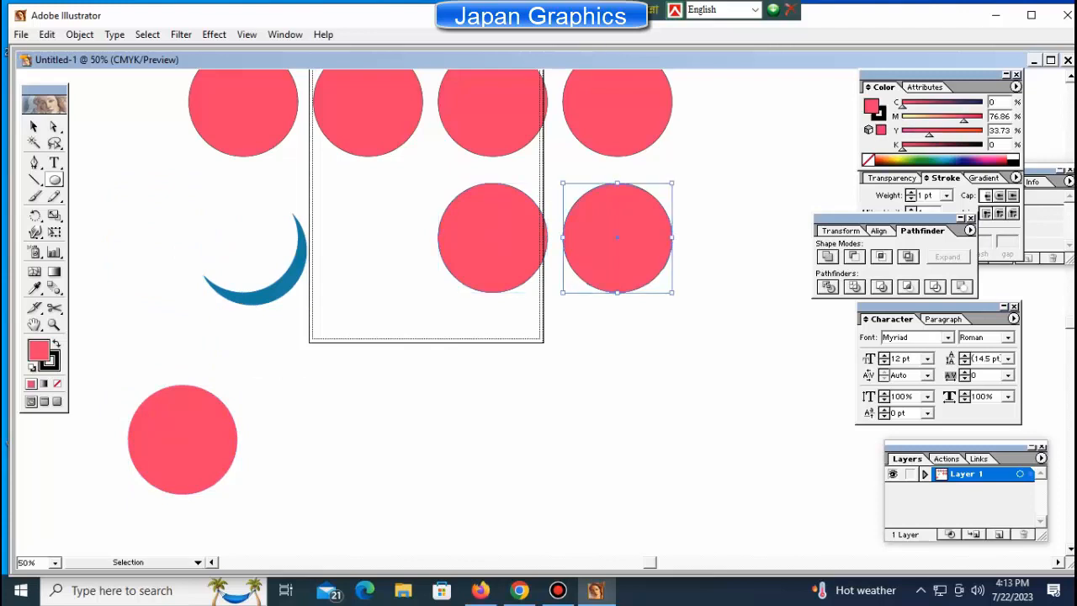
drag(618, 238, 505, 254)
key(ctrl+shift+a)
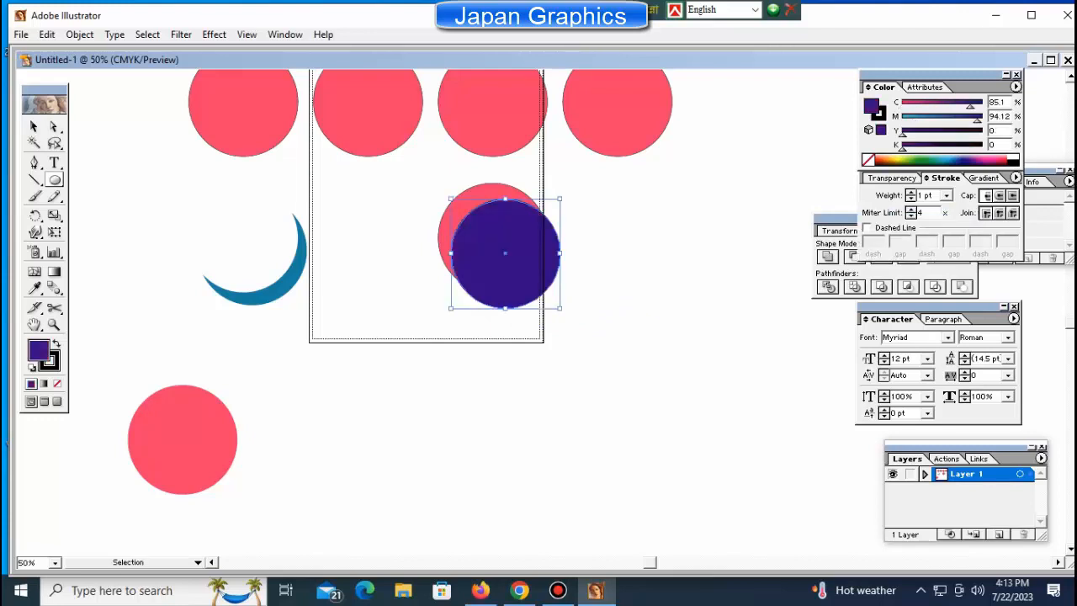
Try removing the fill from the overlapping pink and purple circles.
click(471, 202)
shift+click(505, 269)
key(l)
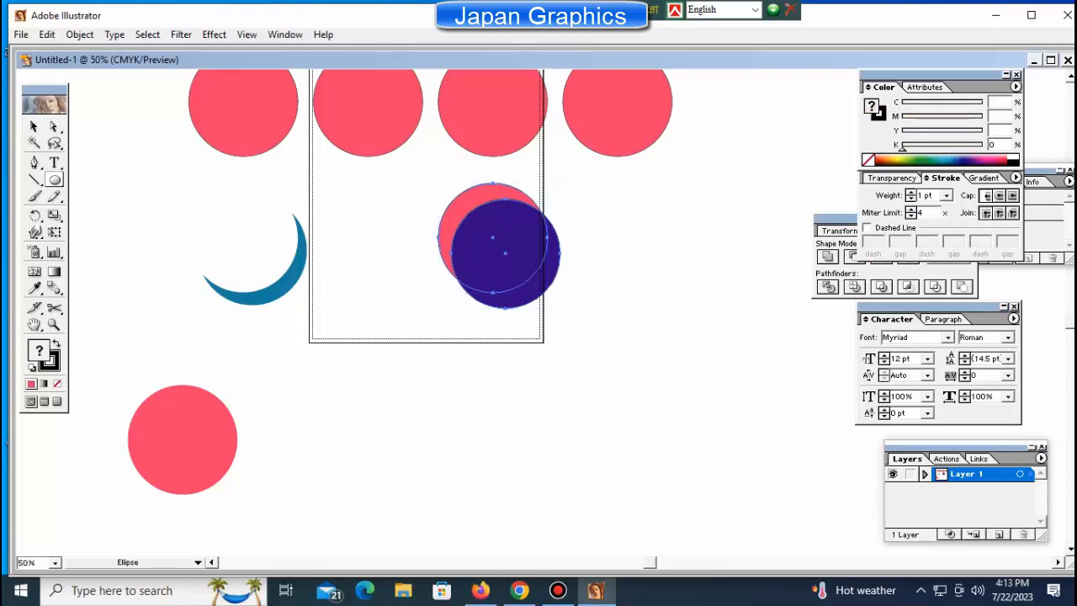
key(shift+F9)
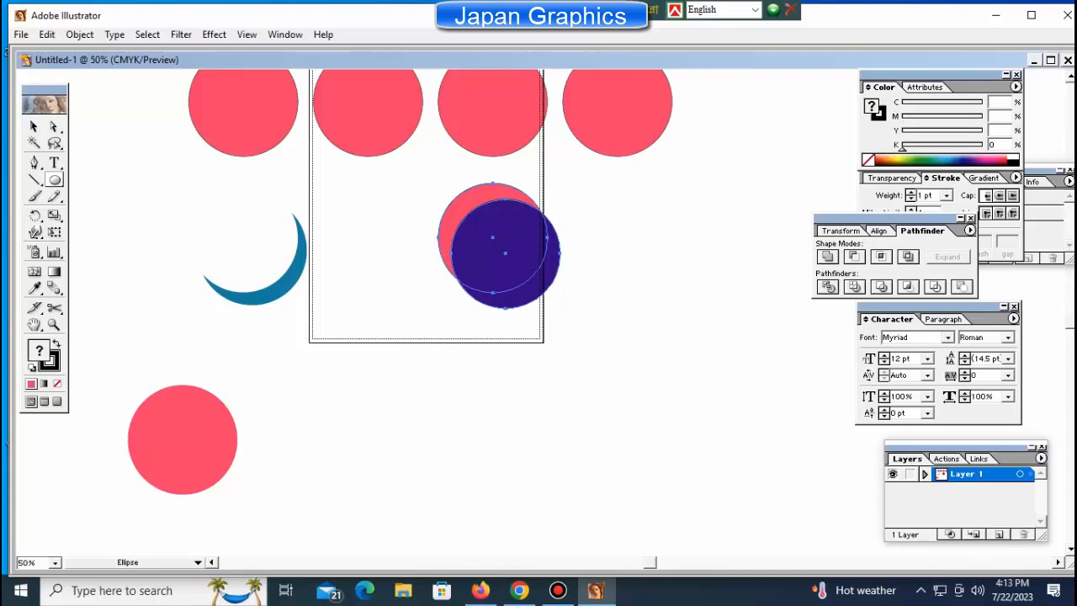
key(slash)
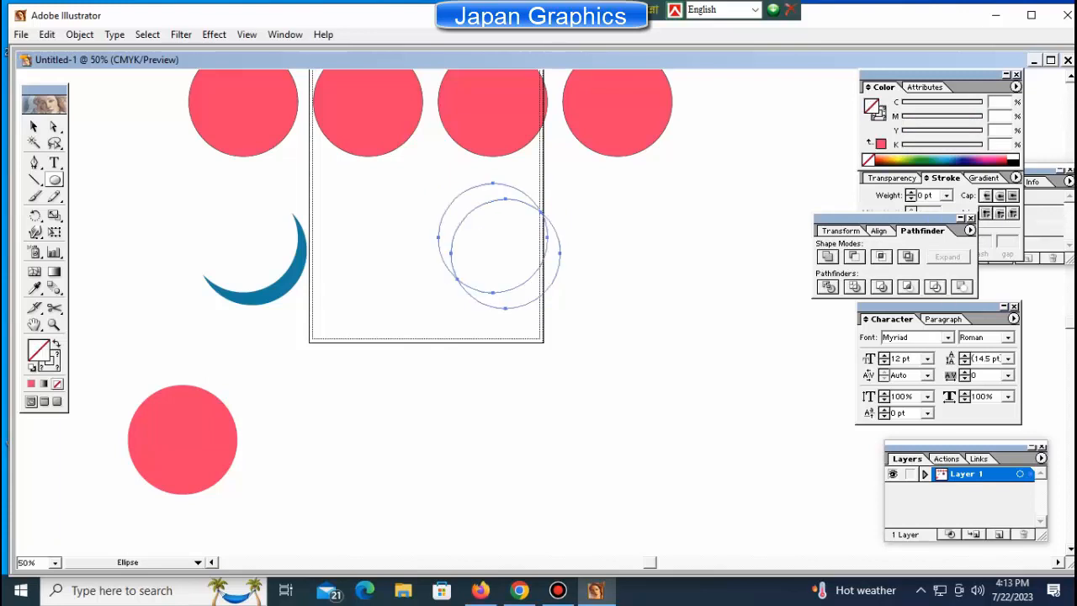
key(v)
key(ctrl+z)
key(l)
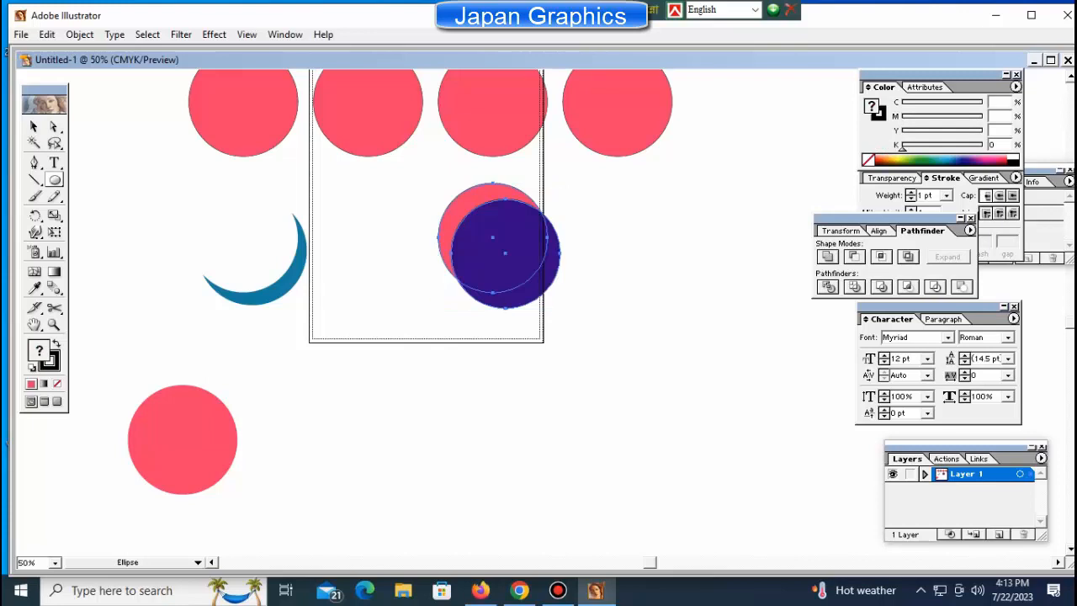
Try subtracting the purple circle from the pink one with the Pathfinder shape mode.
click(853, 256)
key(v)
key(ctrl+shift+a)
key(l)
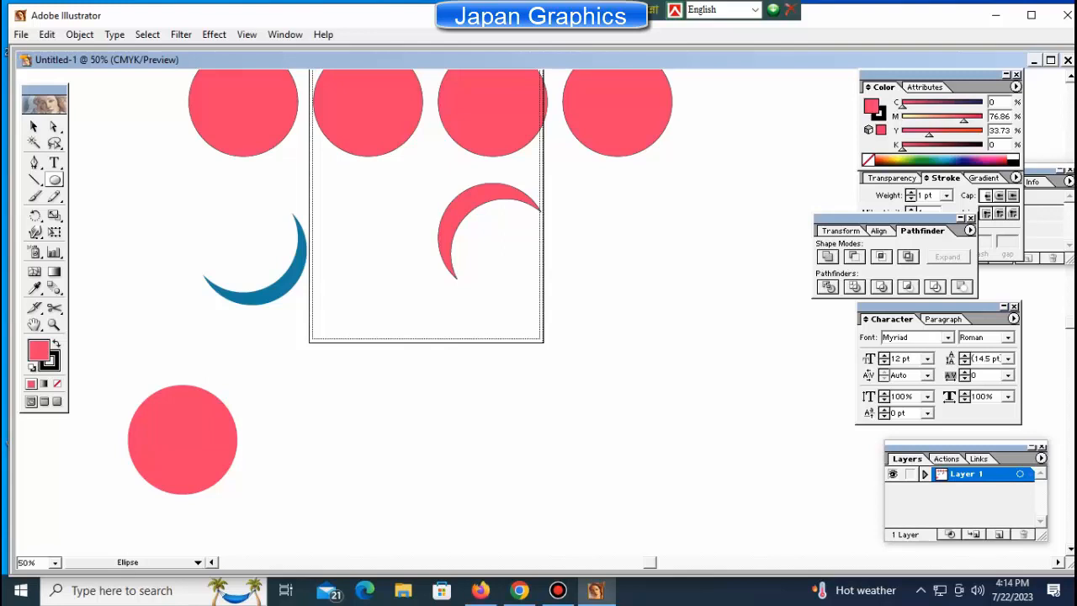
key(ctrl+z)
Apply Pathfinder Merge to the overlapping pink and purple circles, shift the result down and right, and ungroup it.
ctrl+click(467, 207)
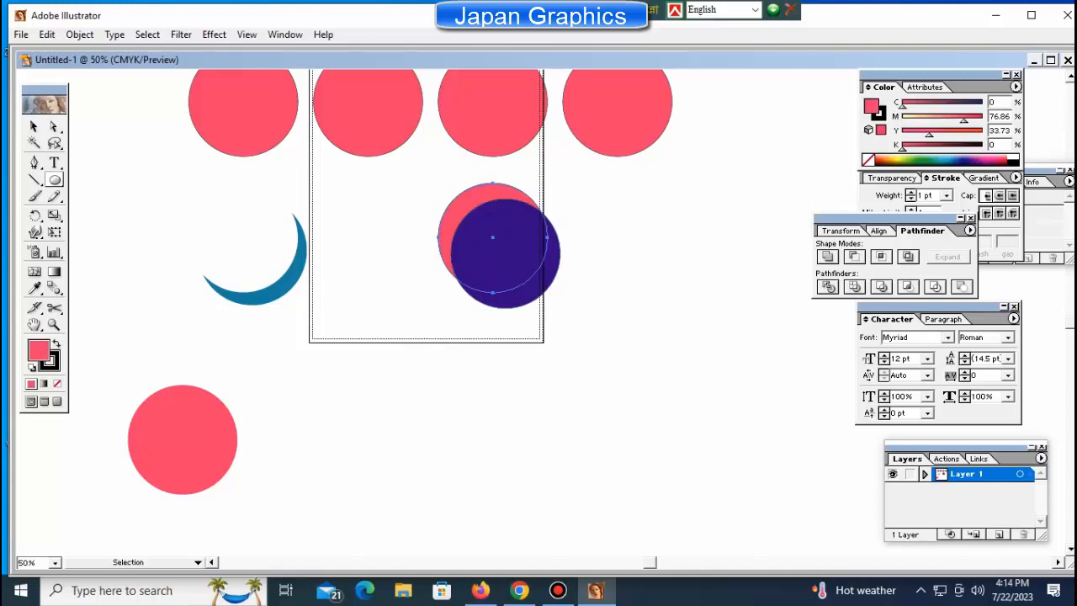
ctrl+shift+click(521, 269)
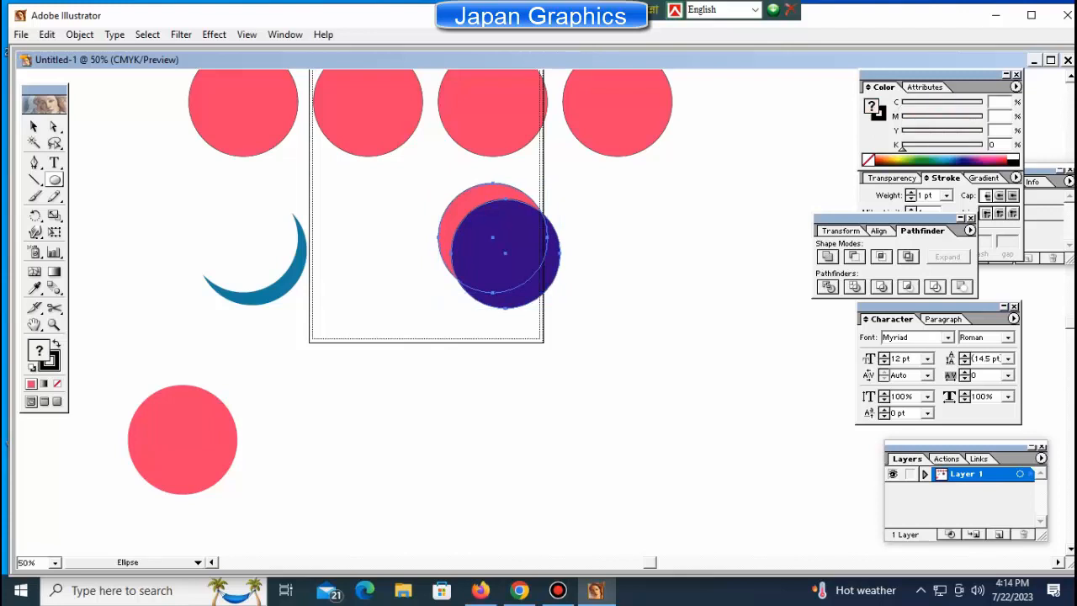
key(ctrl+7)
key(ctrl+z)
click(880, 286)
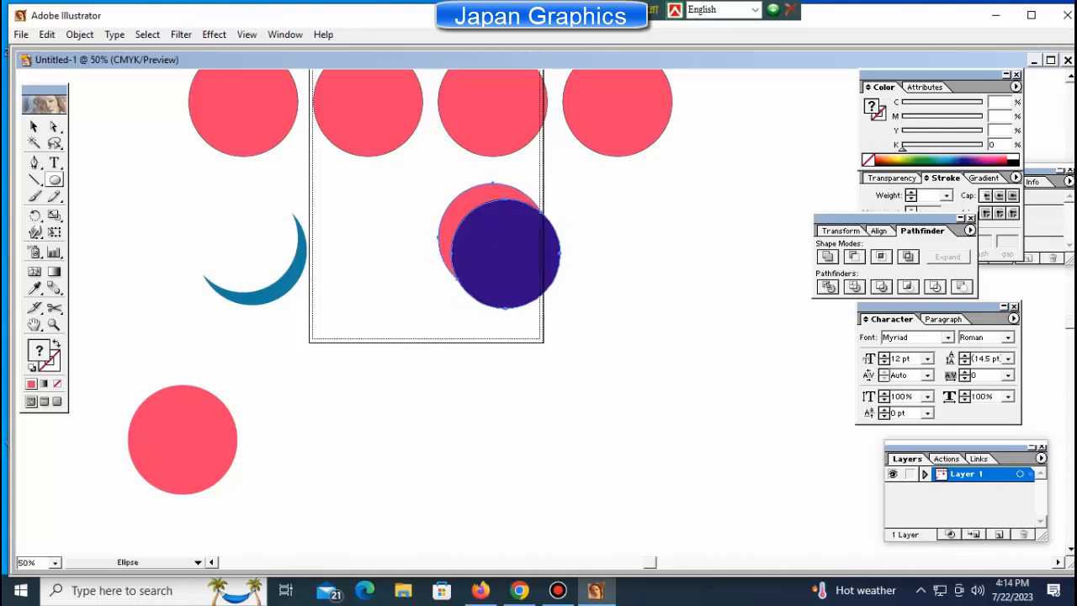
key(ctrl+shift+a)
drag(505, 252, 547, 275)
right_click(558, 290)
click(592, 334)
Move the purple circle away to the right and rotate the pink crescent so its tips point upward.
click(577, 271)
drag(577, 271, 698, 317)
key(ctrl+shift+a)
drag(514, 217, 441, 232)
drag(515, 320, 430, 197)
key(ctrl+shift+a)
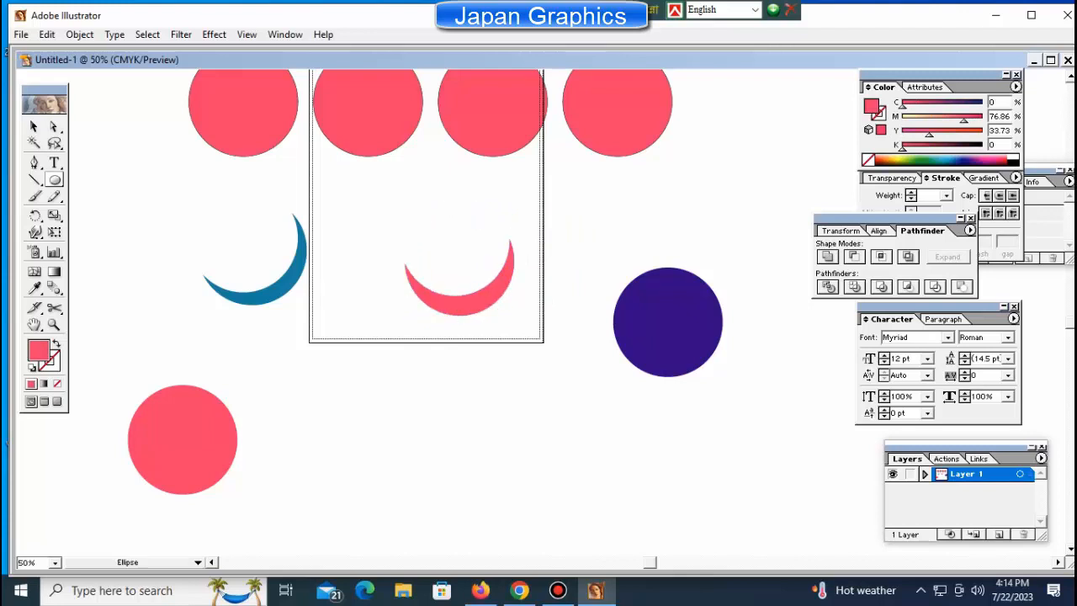
Rotate the blue crescent so its tips point upward and move the pink crescent up roughly level with it.
ctrl+click(265, 294)
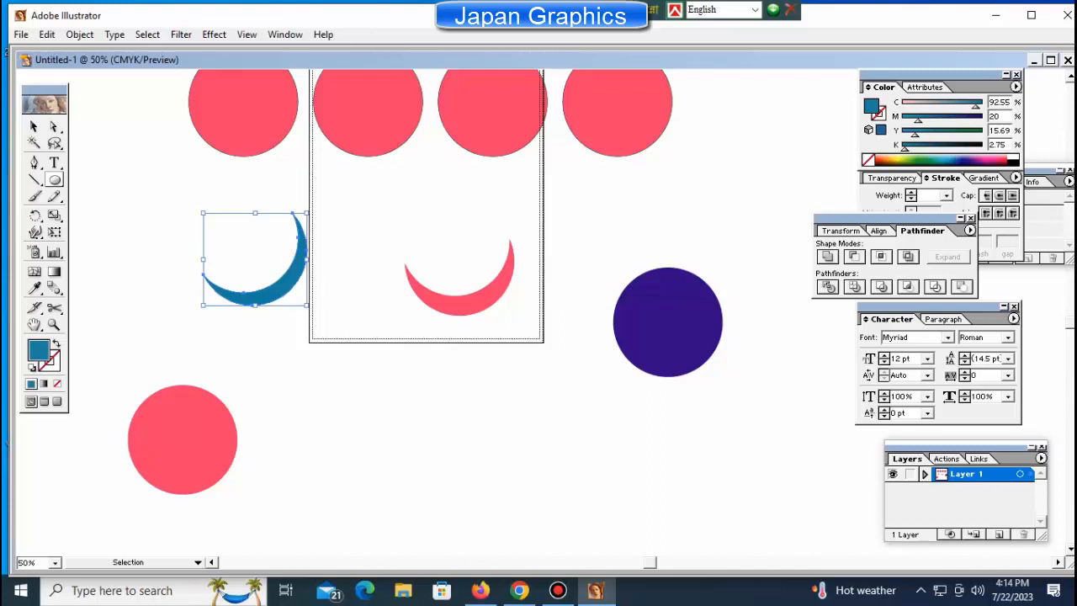
drag(309, 308, 306, 264)
drag(475, 300, 493, 261)
key(ctrl+shift+a)
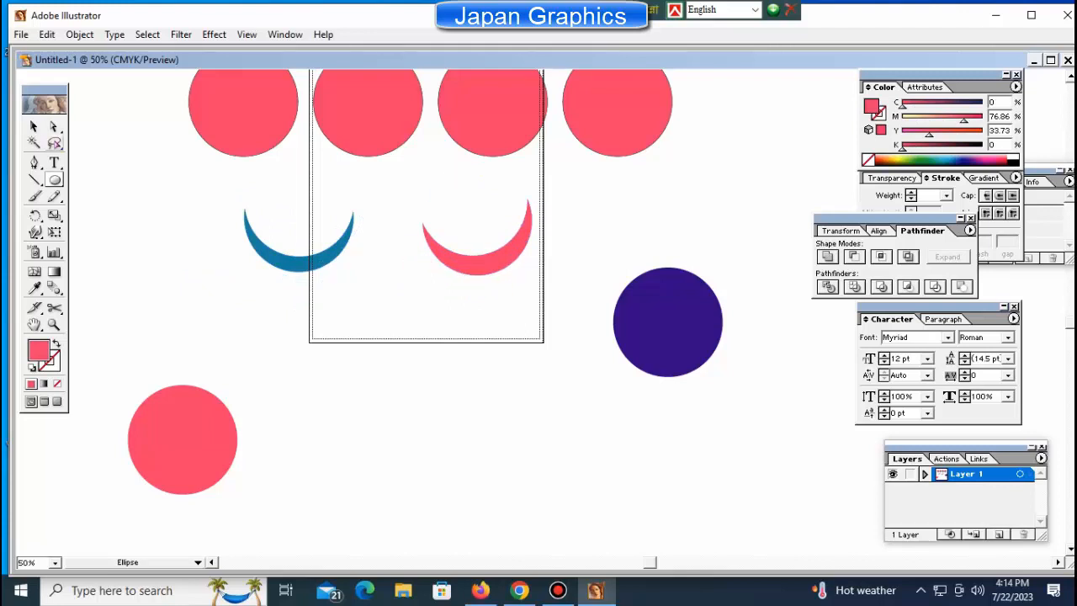
Move the loose pink circle below the blue crescent and overlap its lower right part with the purple circle.
click(34, 126)
click(182, 439)
drag(182, 439, 316, 362)
drag(668, 322, 434, 445)
key(ctrl+shift+a)
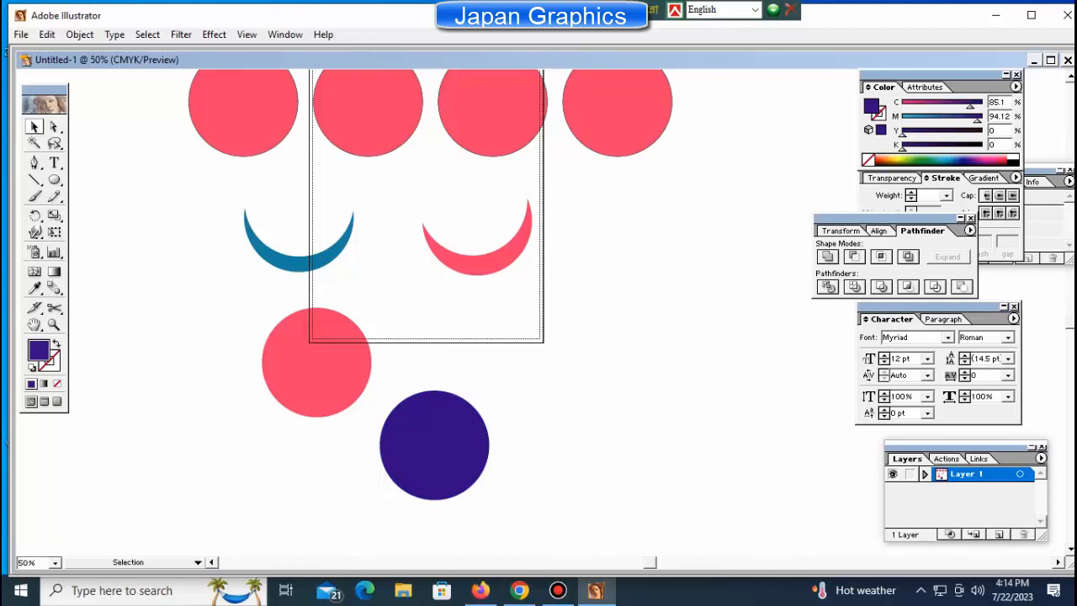
drag(434, 445, 366, 420)
key(ctrl+shift+a)
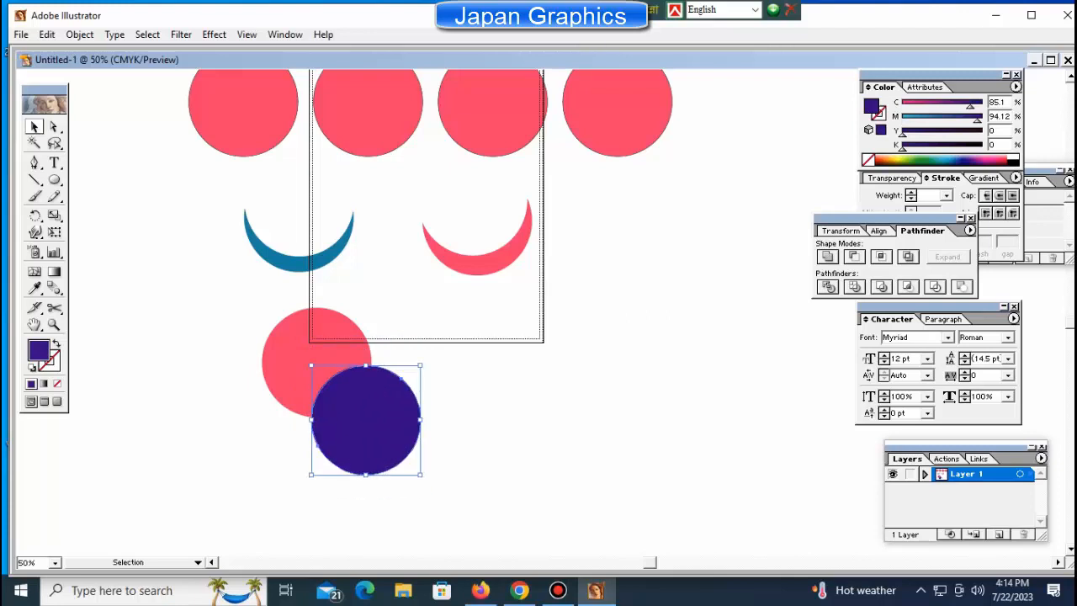
key(shift+x)
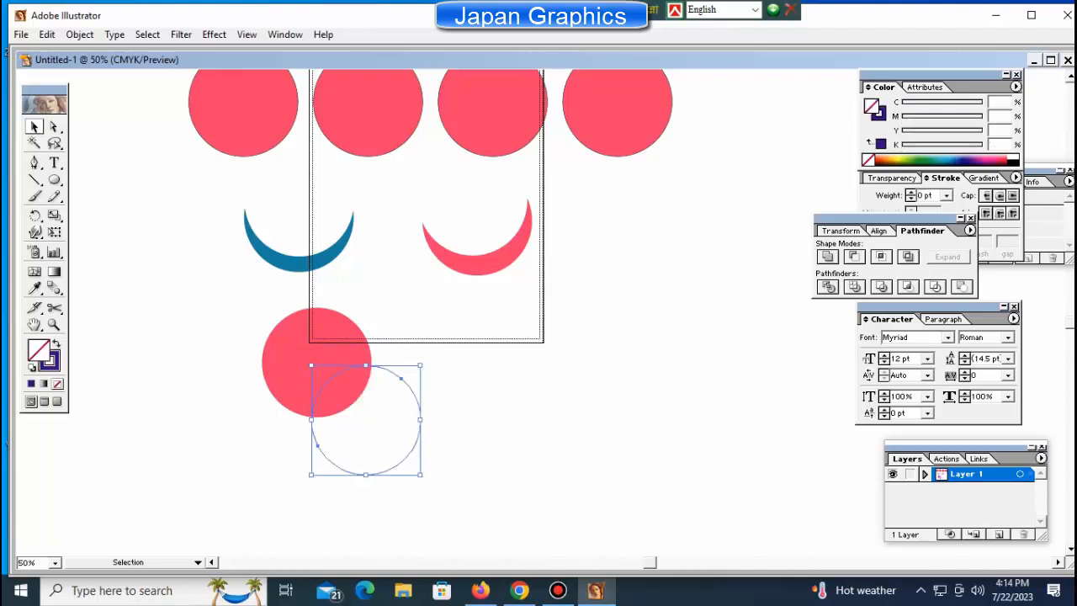
key(ctrl+shift+a)
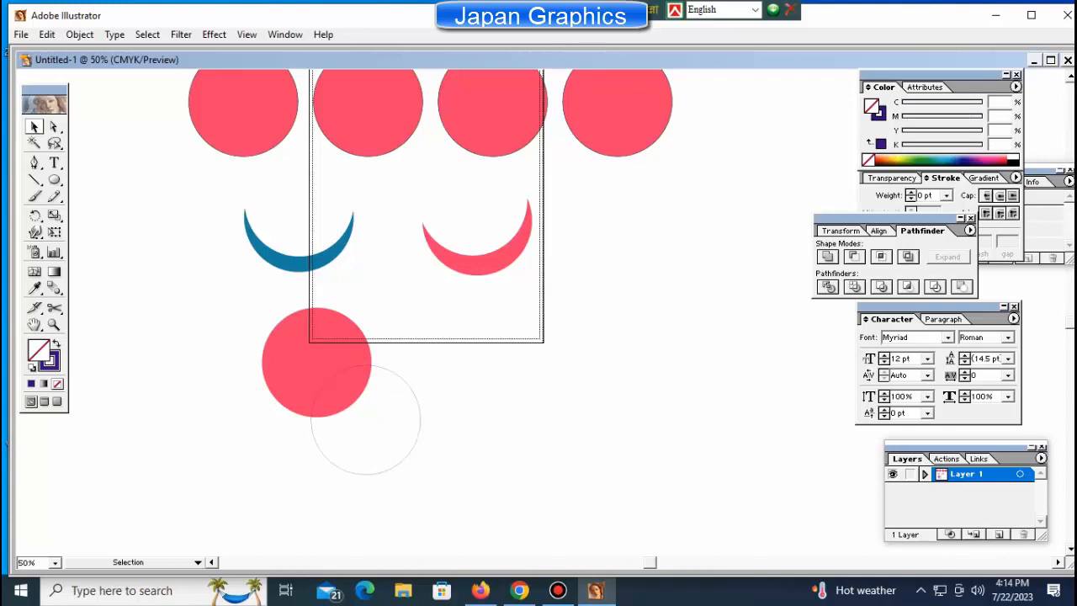
key(ctrl+z)
Try Pathfinder Minus Back on the overlapping pink and purple circles, then undo it.
shift+click(316, 362)
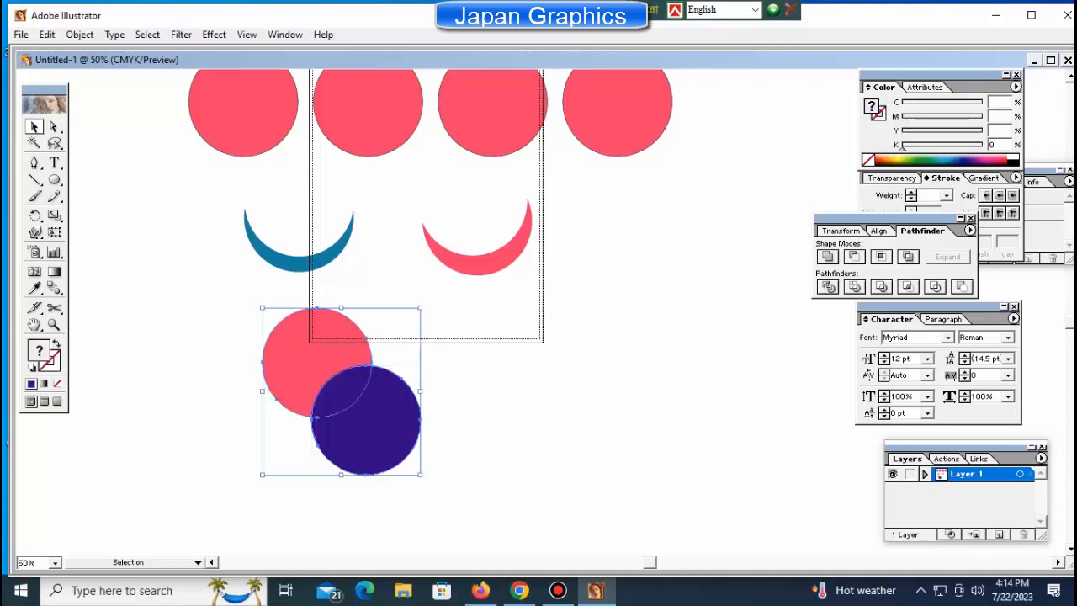
click(961, 286)
key(ctrl+shift+a)
key(ctrl+z)
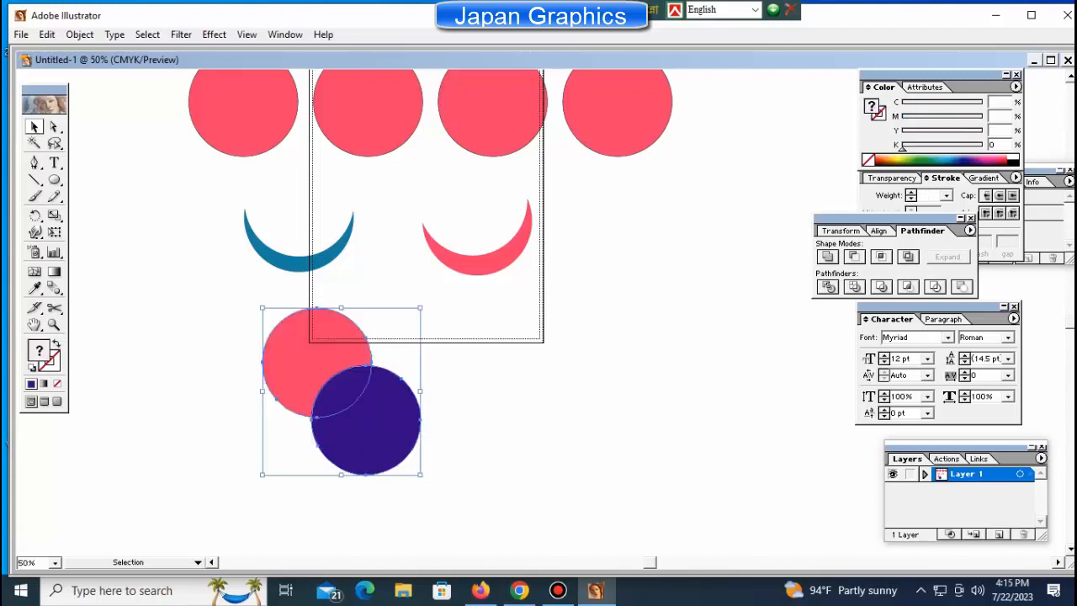
key(ctrl+shift+a)
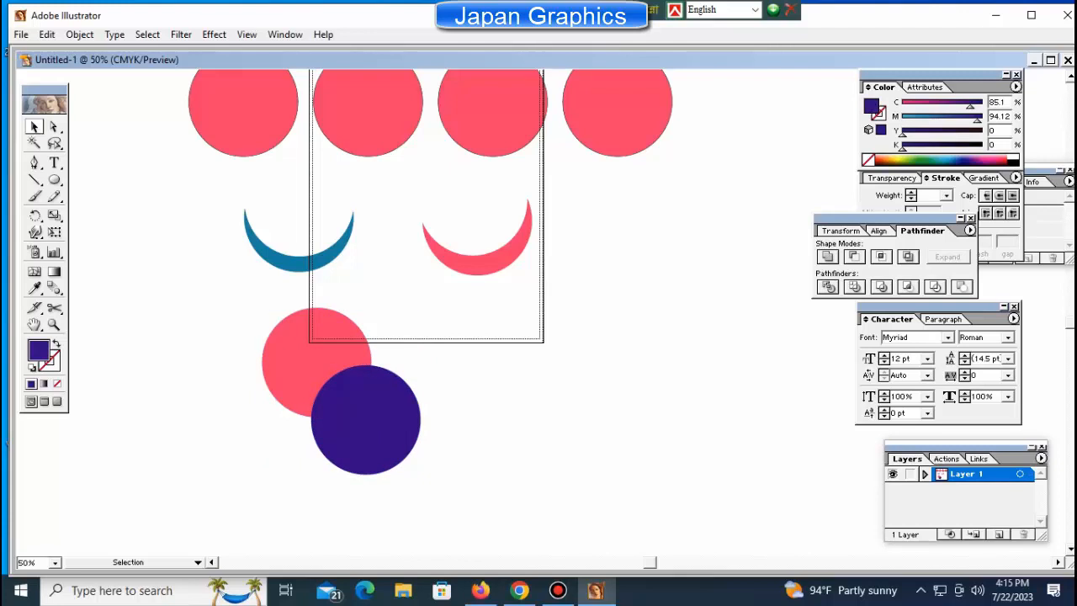
Slide the pink circle further behind the purple circle's upper part, try Minus Back on both, and undo that Pathfinder operation.
drag(286, 358, 342, 383)
key(shift+Right)
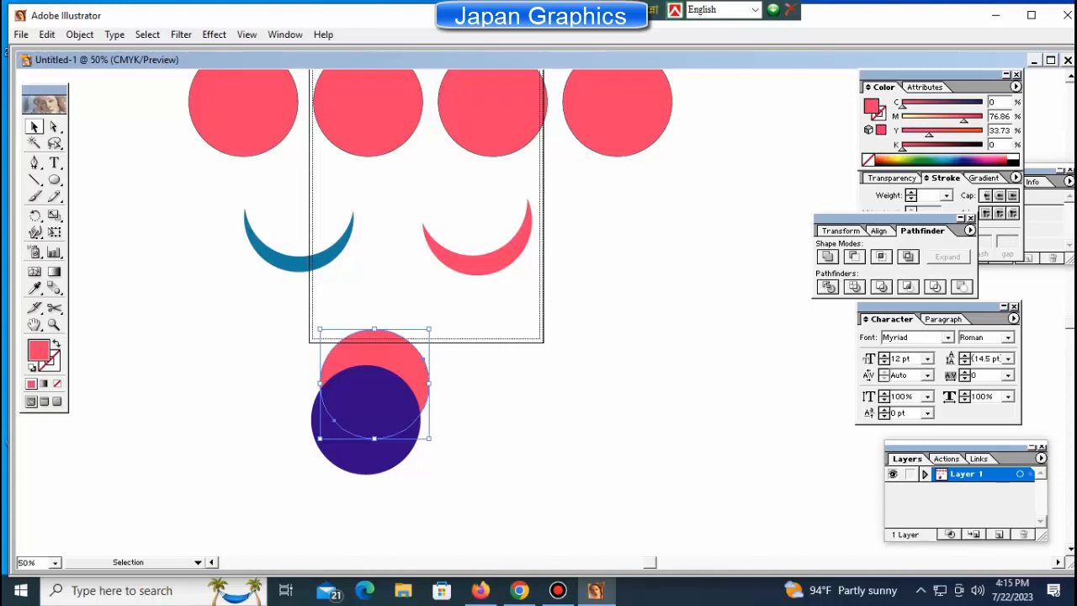
click(365, 438)
shift+click(375, 354)
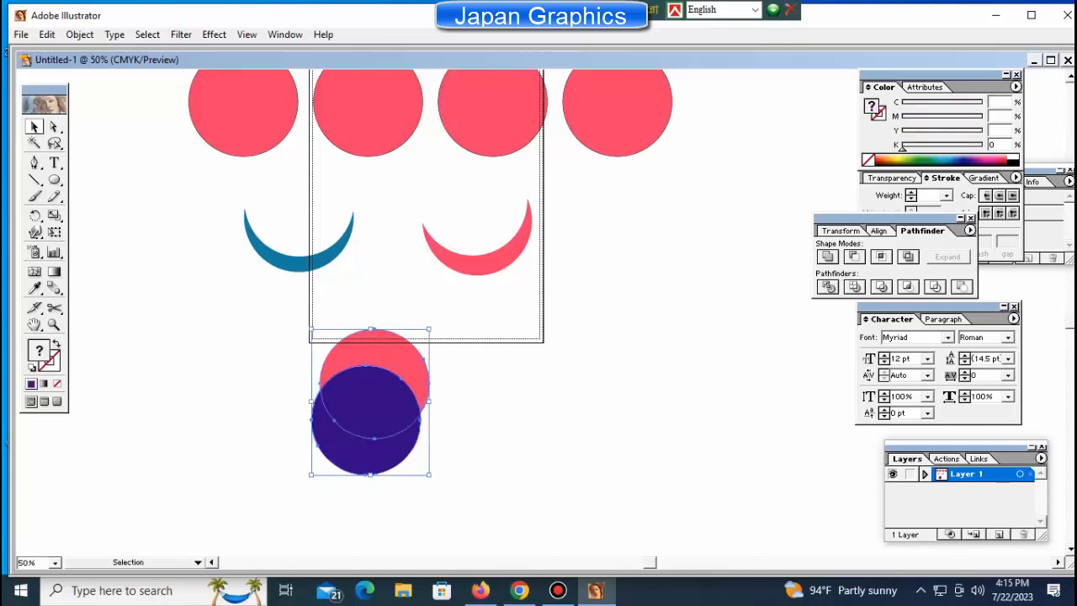
click(960, 286)
key(ctrl+shift+a)
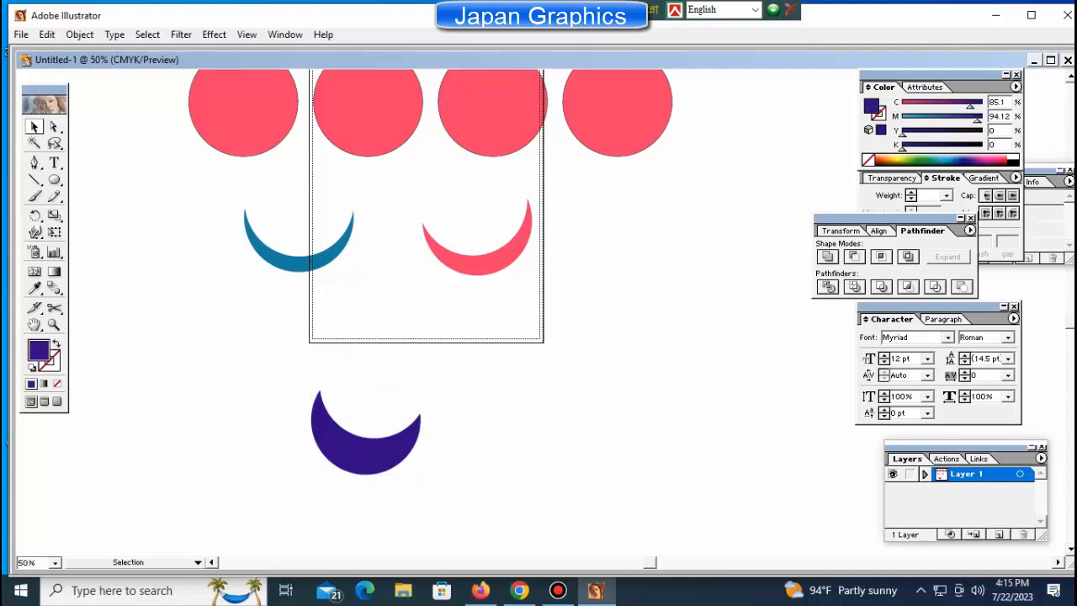
key(ctrl+z)
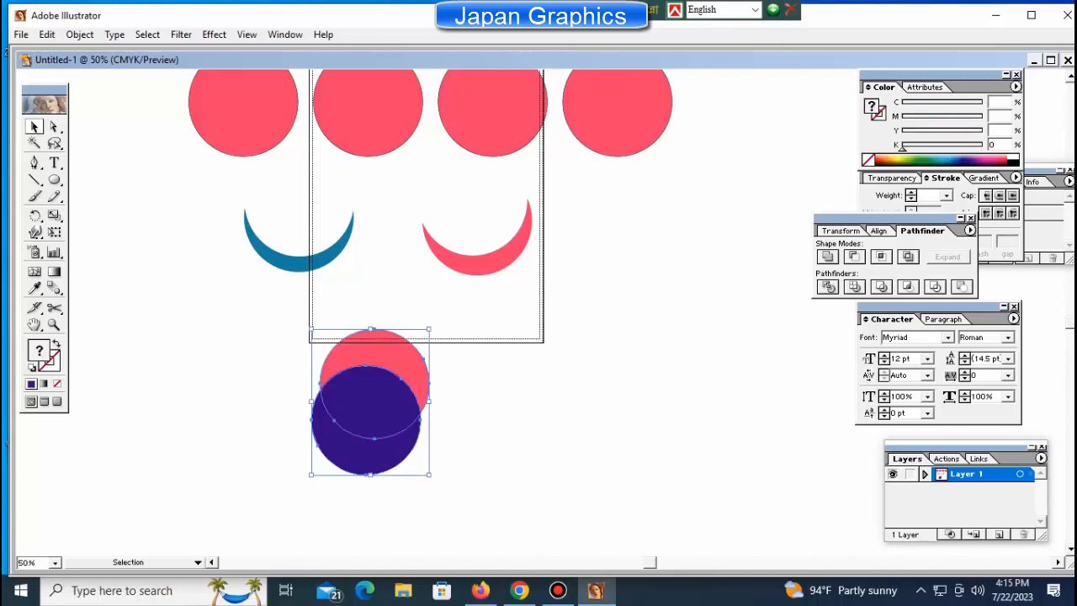
Move the pink circle into vertical line with the purple circle, leaving only a thin pink strip showing above it.
key(ctrl+shift+a)
click(374, 350)
drag(374, 350, 365, 367)
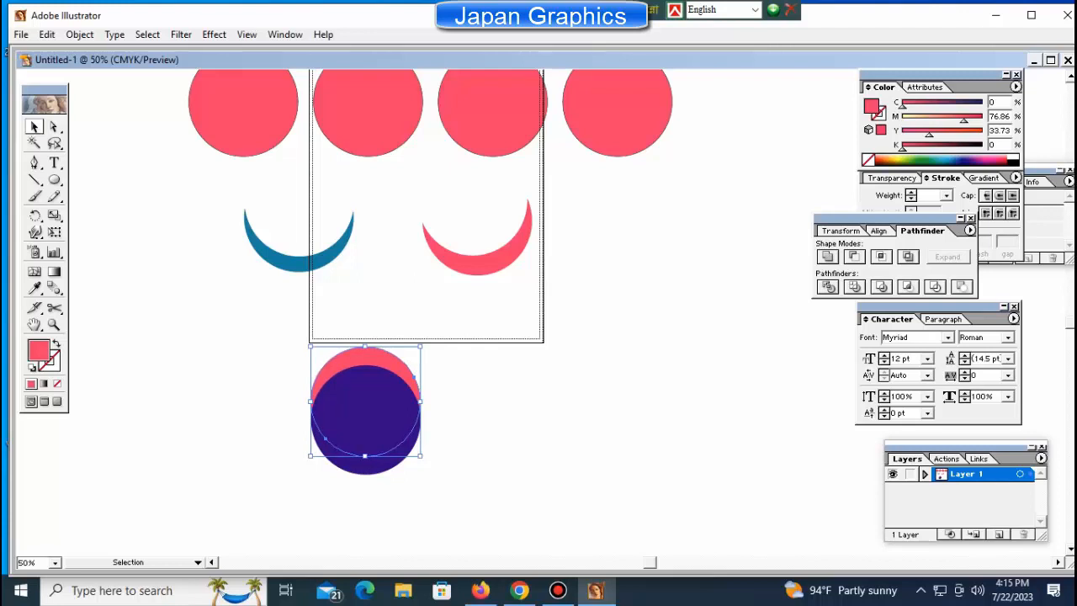
Apply Minus Back to both circles and move the resulting purple crescent beside the pink crescent.
shift+click(365, 421)
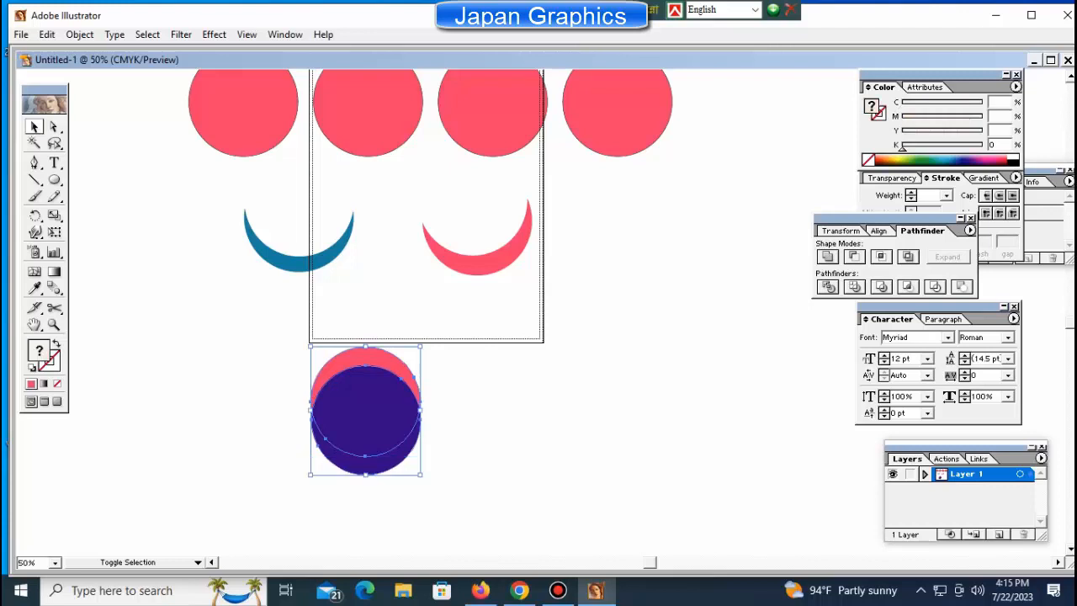
key(ctrl+4)
key(ctrl+shift+a)
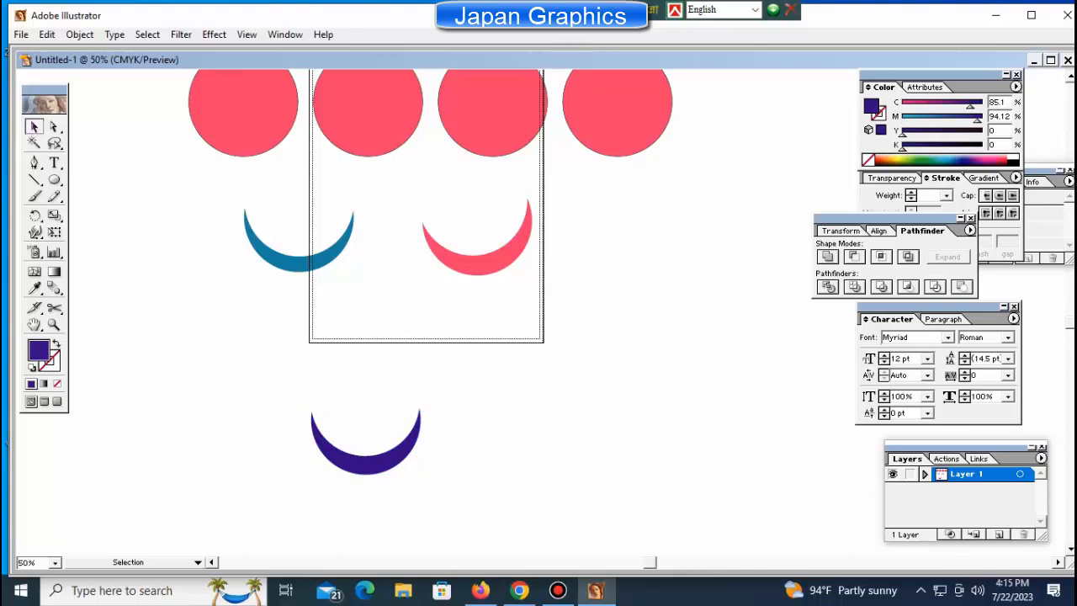
drag(365, 458, 621, 272)
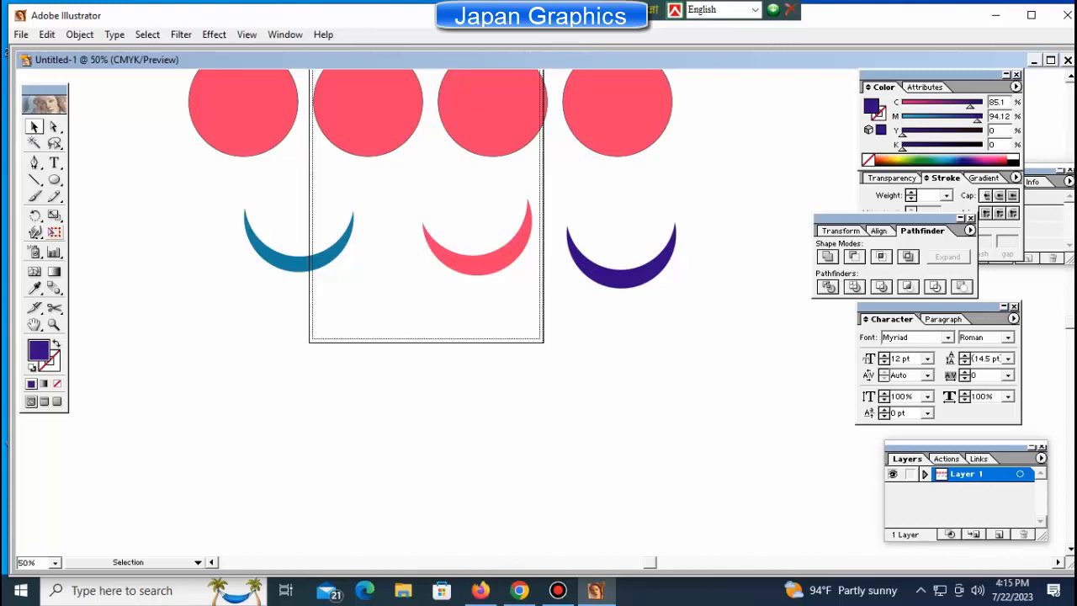
Draw a purple triangle with the Pen tool below the crescents, with a horizontal base and its apex centred above.
click(33, 163)
click(267, 389)
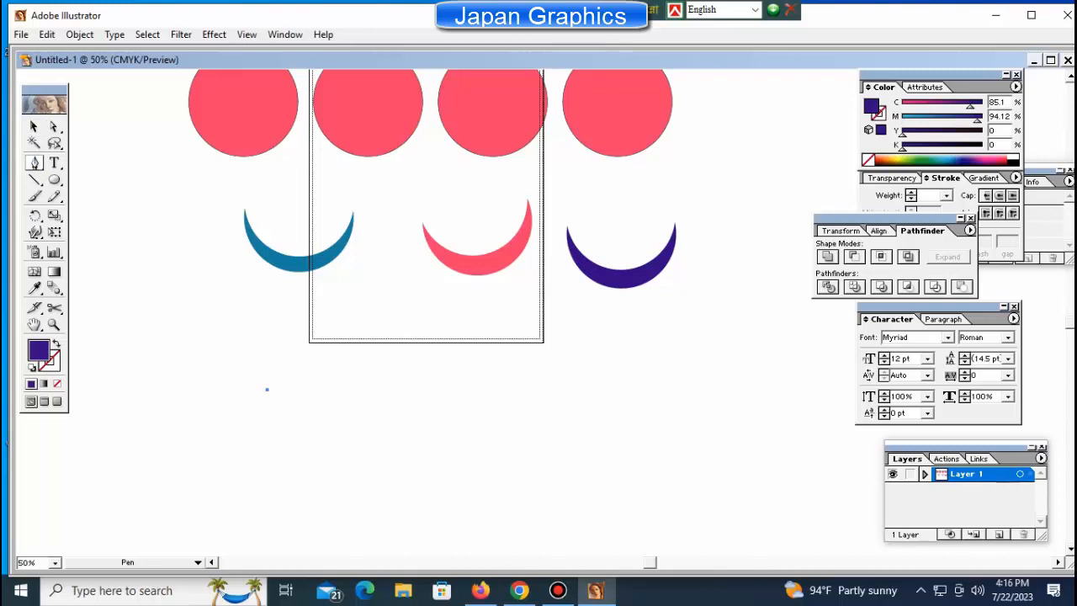
click(355, 301)
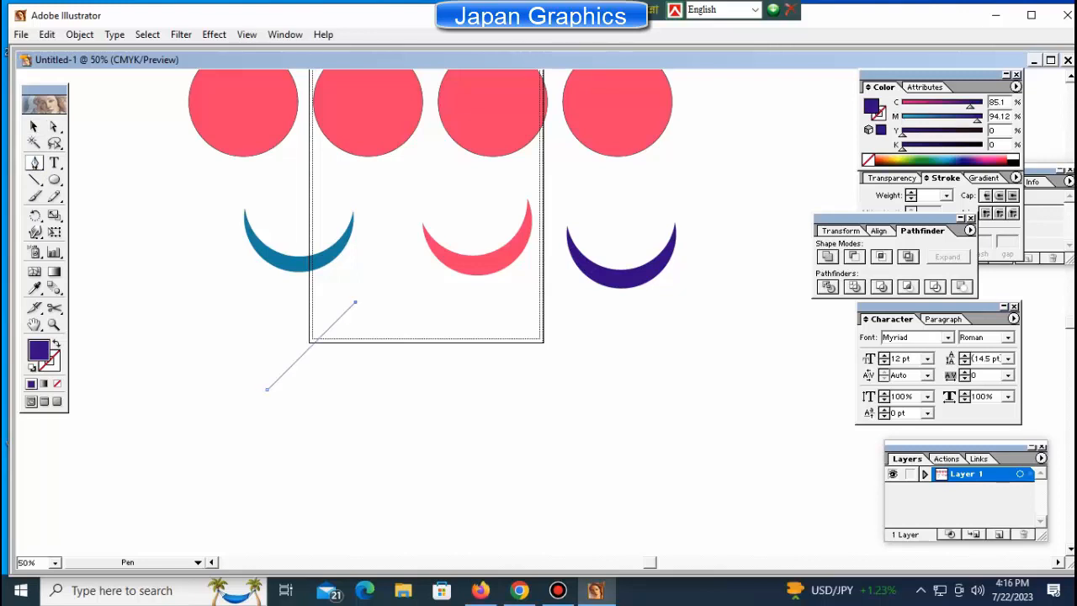
click(440, 387)
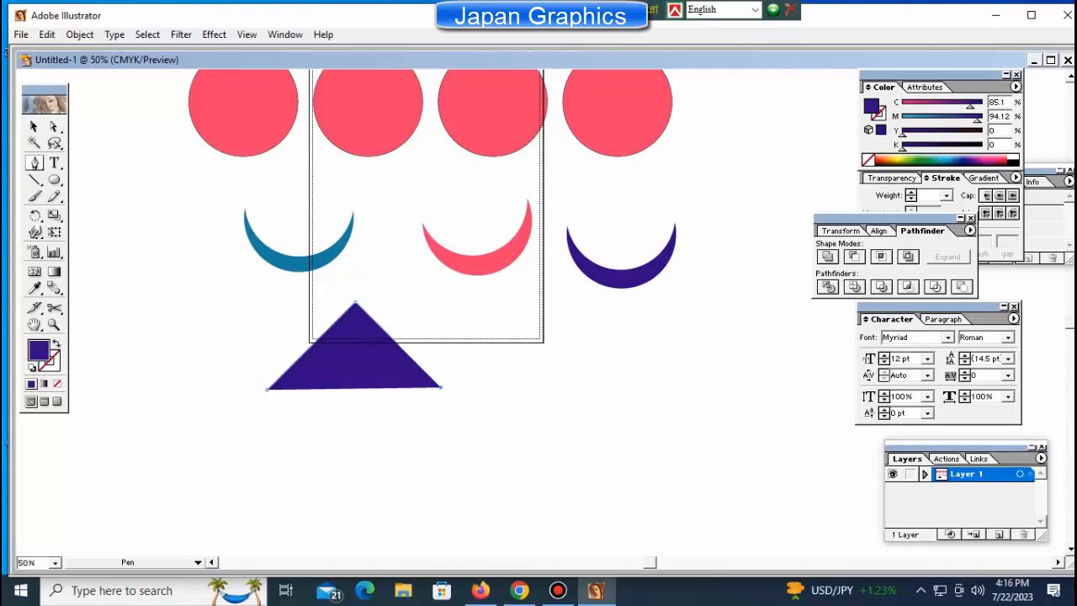
key(ctrl+shift+a)
Duplicate the purple triangle to form a row of three below the crescents.
drag(354, 360, 659, 408)
key(ctrl+shift+a)
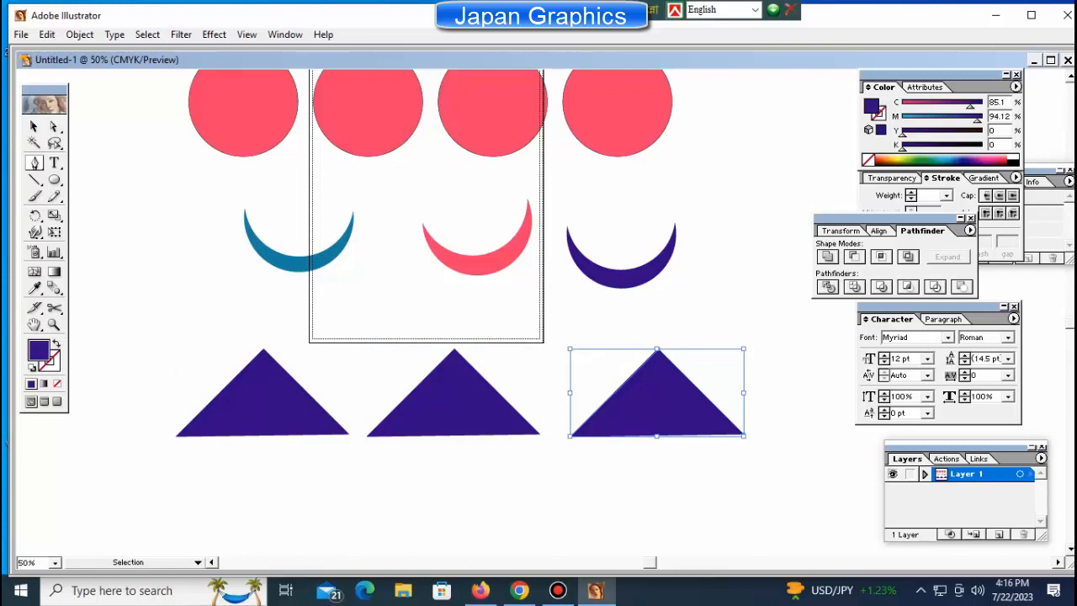
key(ctrl+shift+a)
Offset the triangles vertically by raising the middle one well above its neighbours and the rightmost one slightly.
drag(454, 408, 450, 370)
ctrl+click(657, 404)
drag(657, 404, 655, 391)
key(ctrl+shift+a)
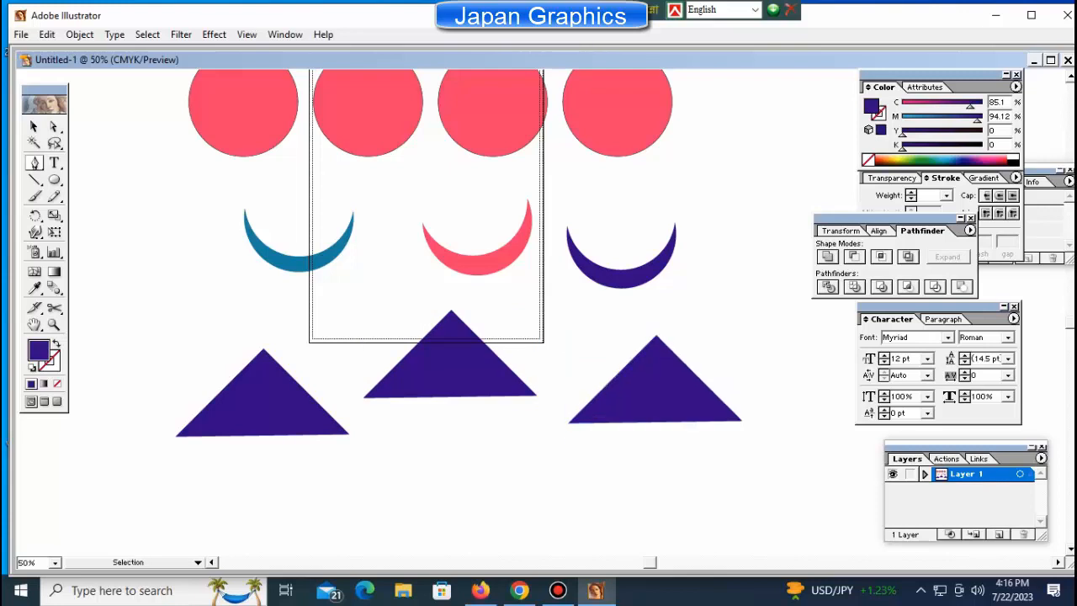
Fill the middle triangle with green and the rightmost triangle with red.
ctrl+click(656, 390)
ctrl+shift+click(450, 366)
ctrl+shift+click(262, 404)
key(ctrl+shift+a)
ctrl+click(450, 365)
click(920, 160)
key(ctrl+shift+a)
ctrl+click(656, 390)
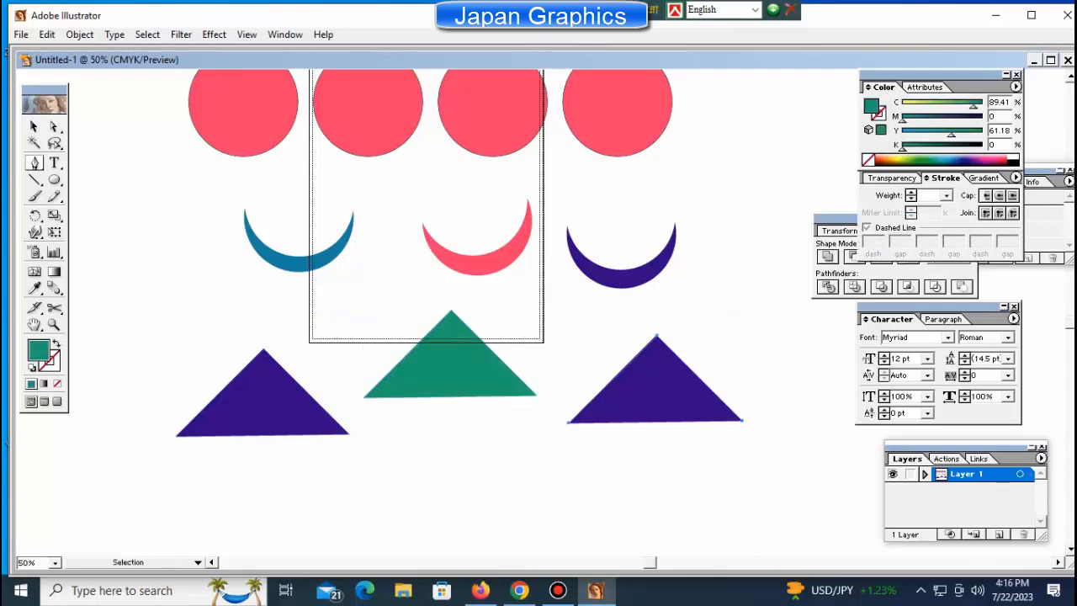
click(999, 160)
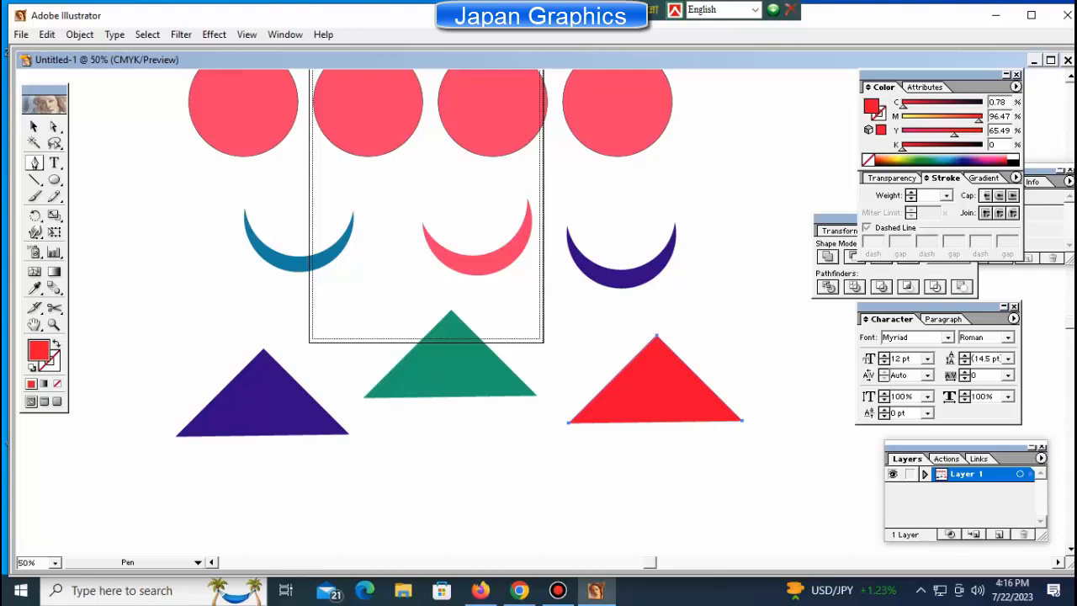
click(224, 419)
click(429, 498)
key(Delete)
key(Delete)
Move the Pathfinder palette clear of the Stroke palette and align the three triangles with Vertical Align Top.
click(34, 127)
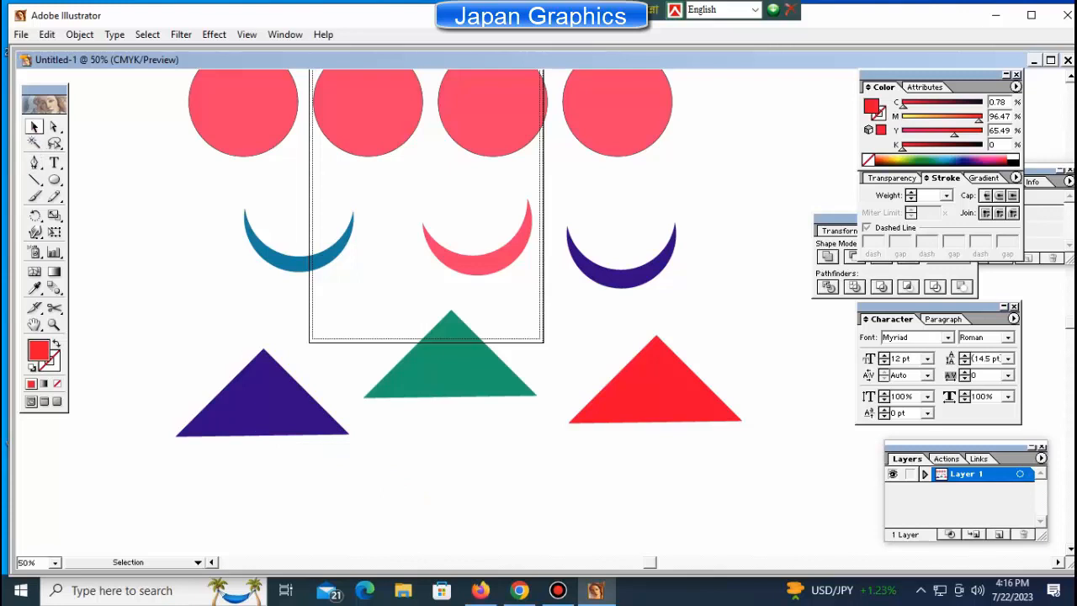
click(263, 404)
shift+click(505, 375)
shift+click(656, 387)
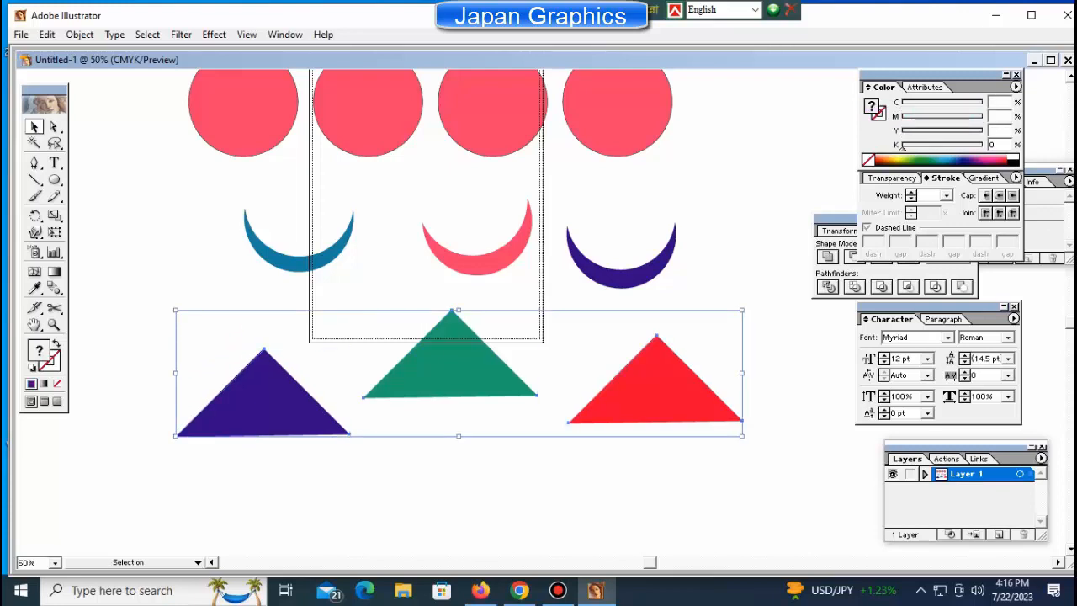
click(835, 219)
drag(835, 219, 702, 193)
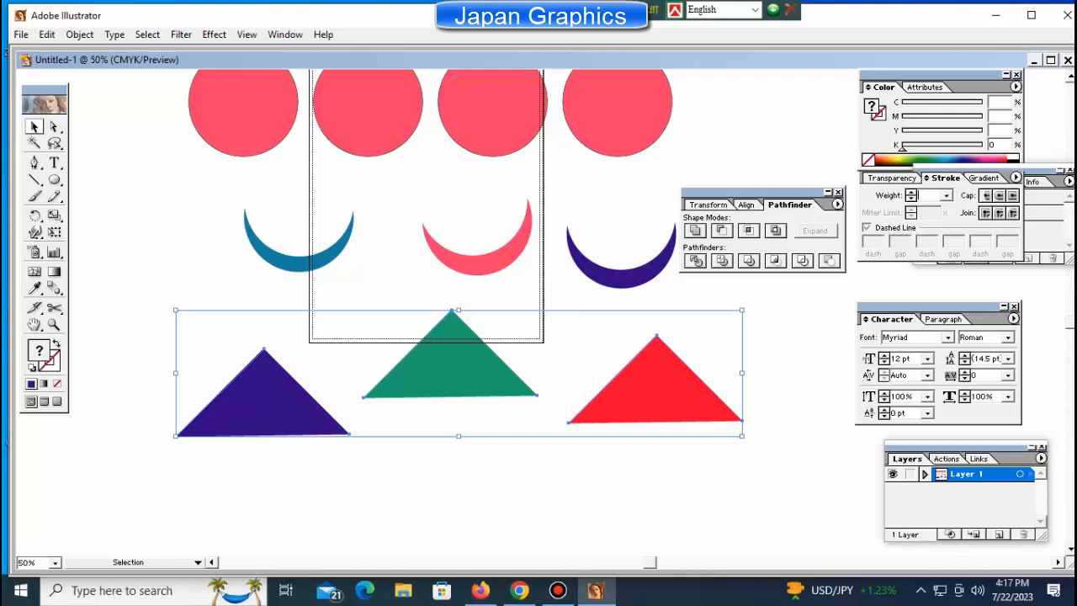
click(891, 178)
click(945, 178)
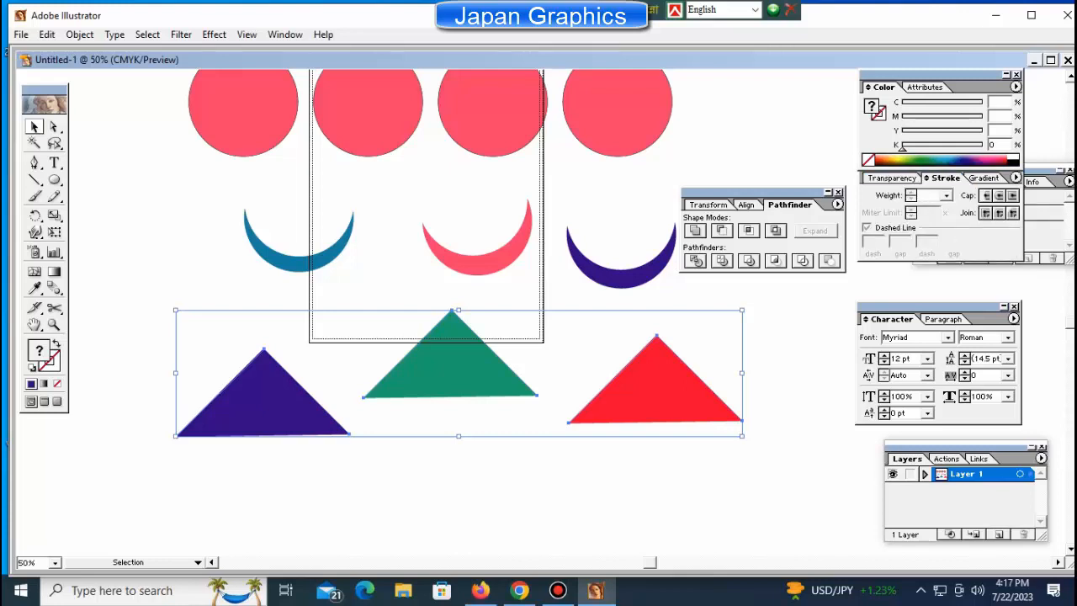
key(shift+F7)
click(776, 230)
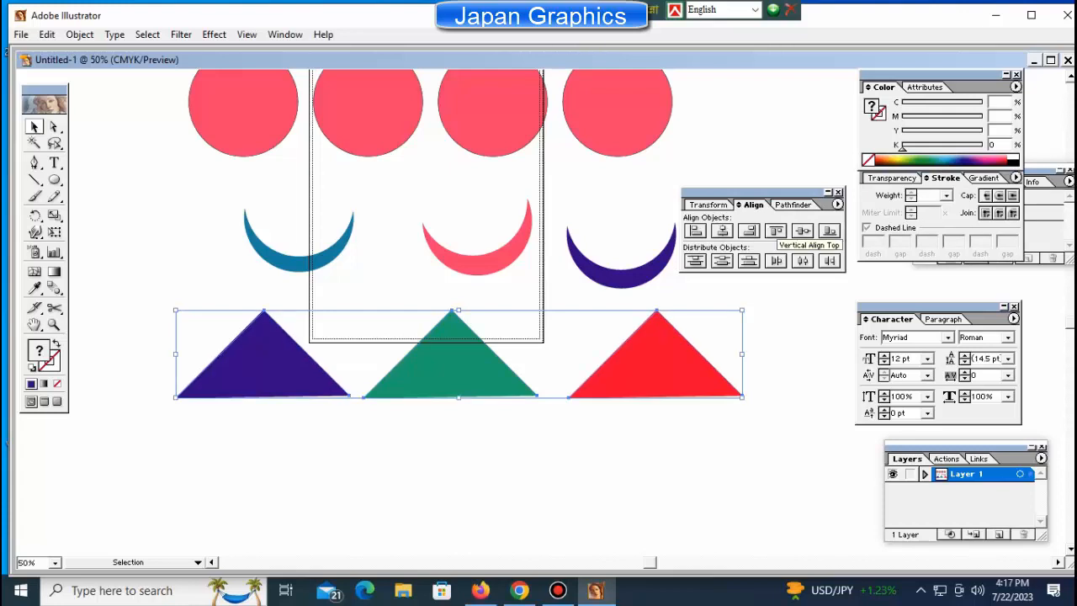
Space the purple, green and red triangles evenly with Horizontal Distribute Left.
key(ctrl+shift+a)
click(263, 360)
key(shift)
shift+click(656, 361)
shift+click(451, 362)
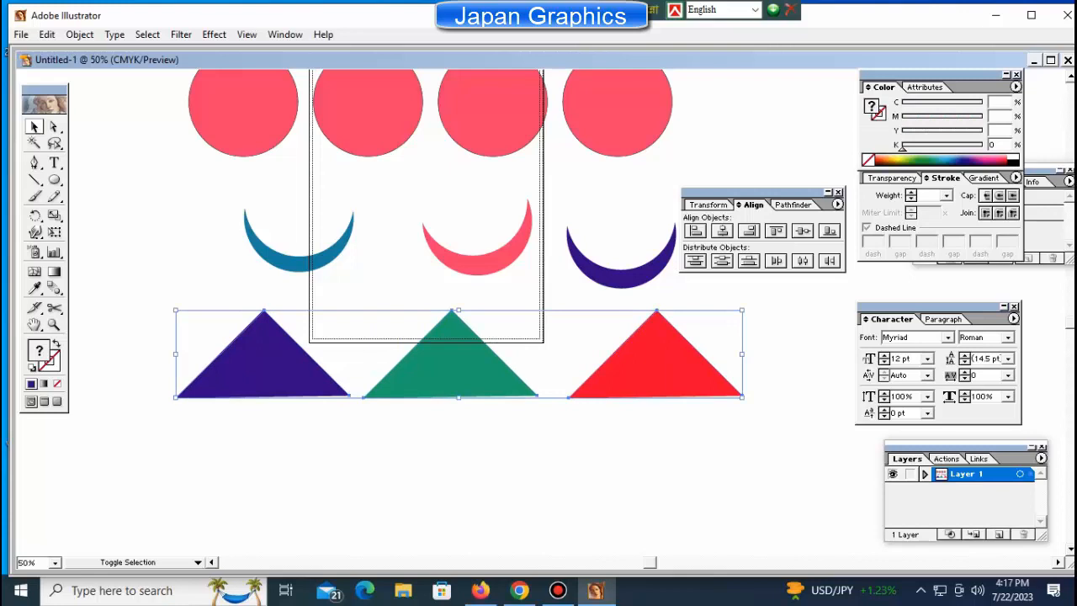
click(775, 260)
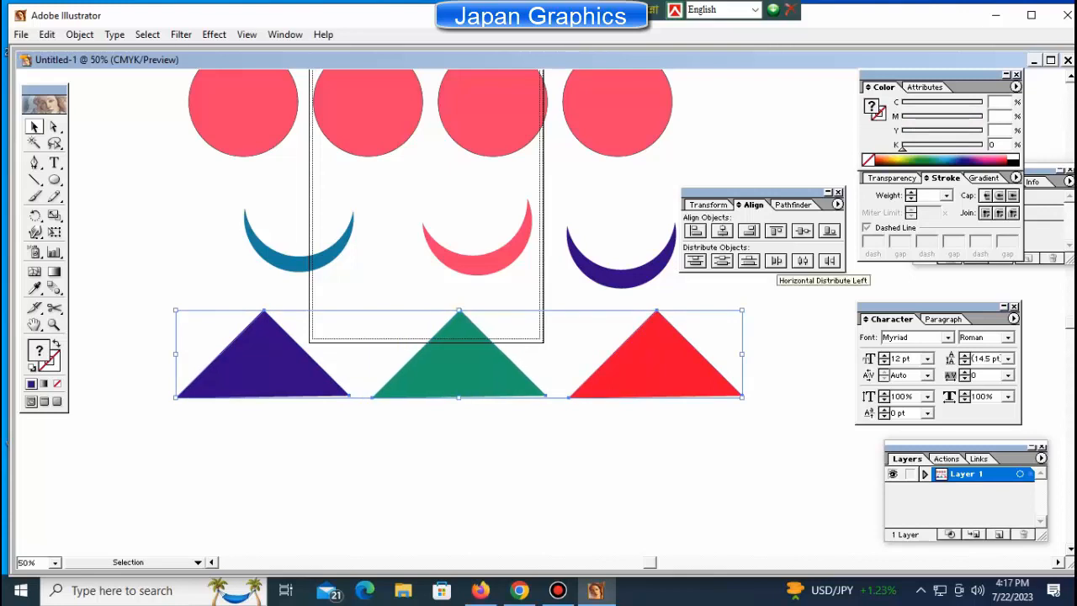
Duplicate the row of three triangles straight down to make a second row beneath it.
click(799, 360)
drag(799, 360, 229, 454)
alt+shift+drag(425, 357, 425, 459)
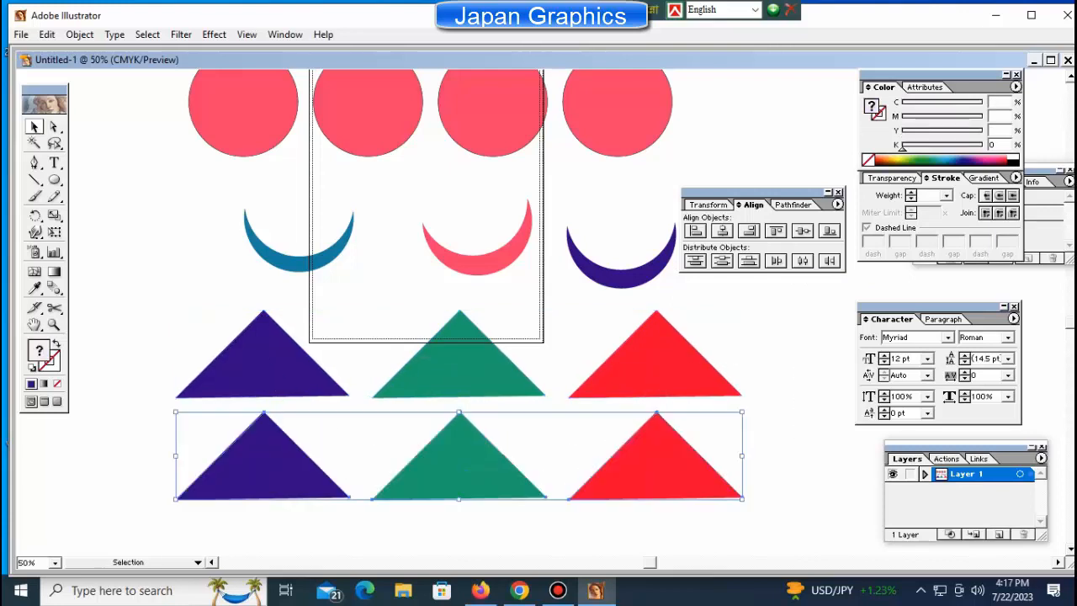
Scale the copied row proportionally to about two thirds and line up its left end beneath the large purple triangle.
alt+shift+drag(742, 499, 648, 485)
drag(458, 463, 352, 444)
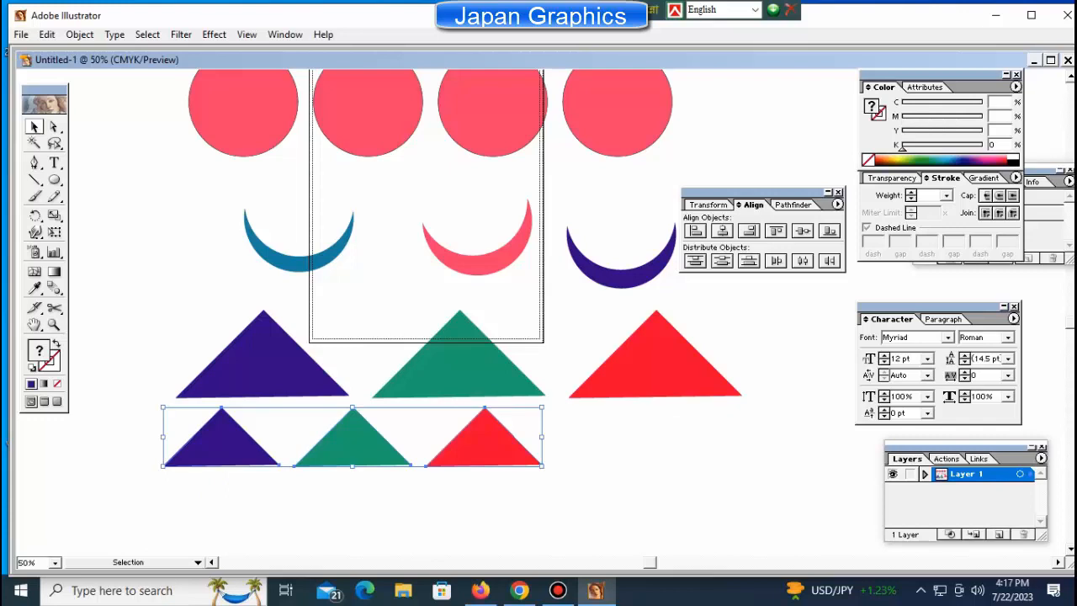
key(Right)
key(Right)
key(Right)
key(Right)
key(Right)
key(Right)
key(Right)
key(Right)
key(Right)
key(Right)
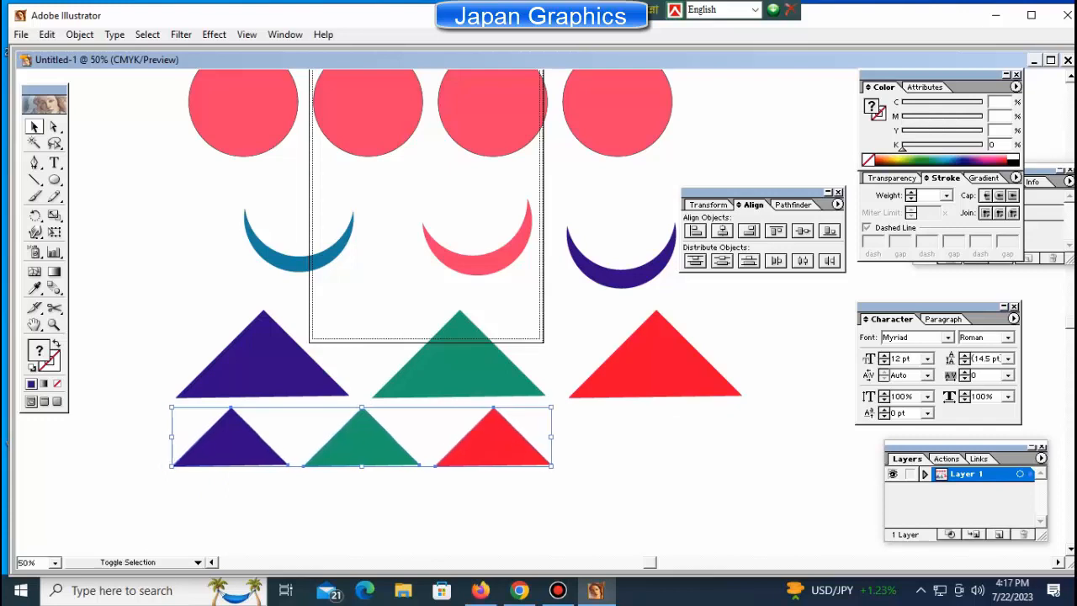
Duplicate the small row to its right and distribute all six small triangles evenly in the horizontal direction.
drag(362, 444, 827, 444)
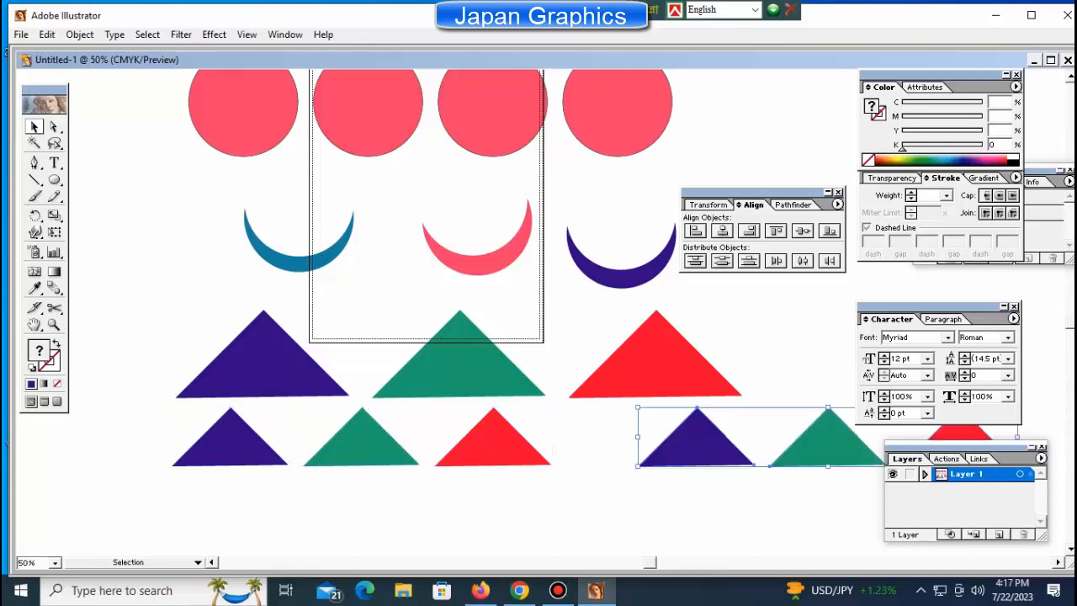
key(ctrl+minus)
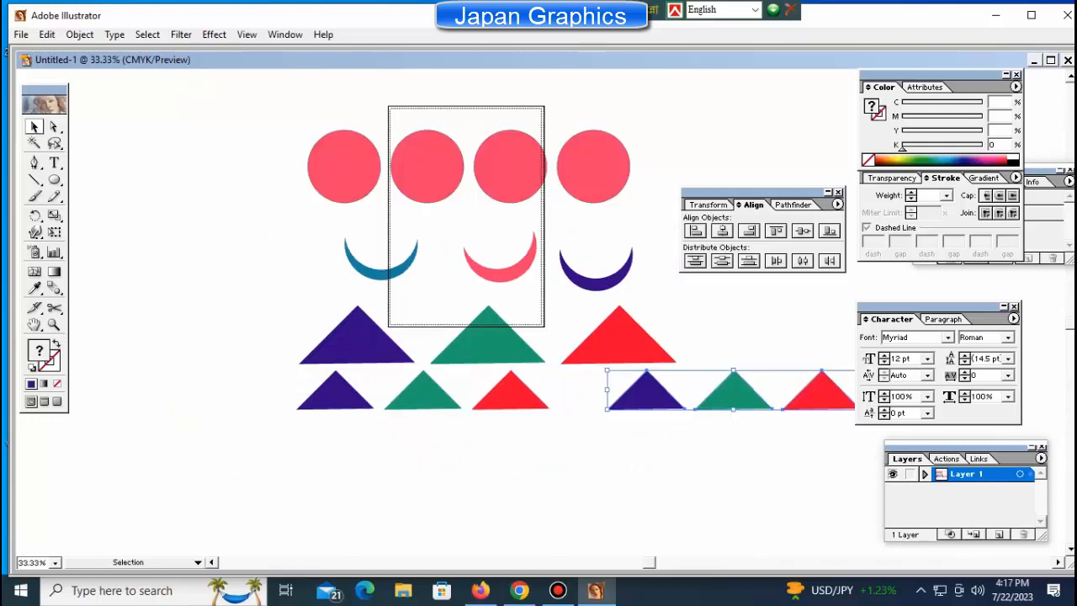
key(ctrl+shift+a)
click(335, 395)
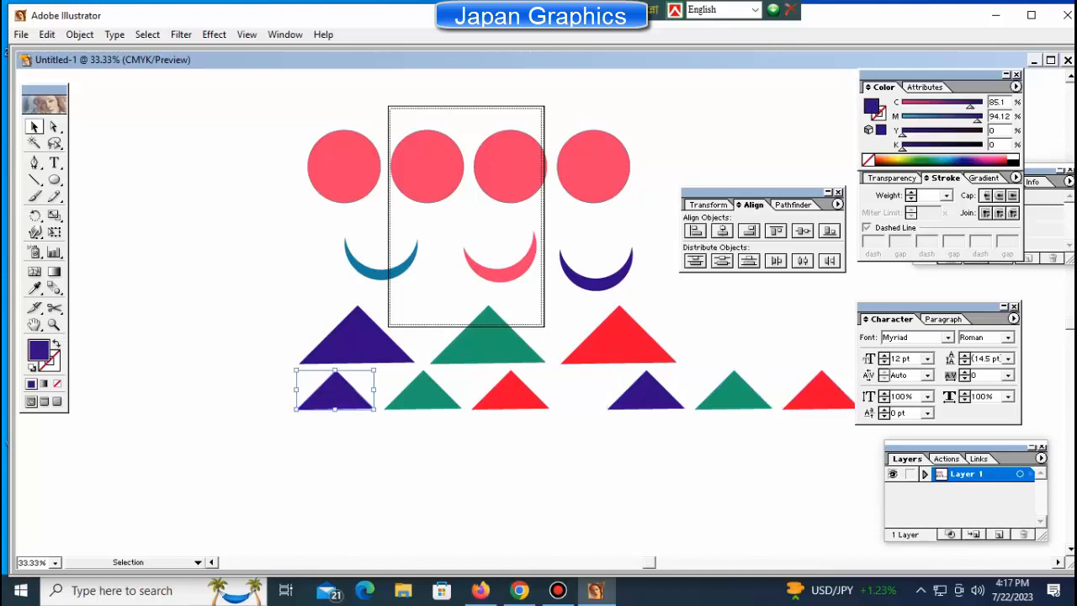
shift+click(814, 394)
shift+click(733, 394)
shift+click(646, 394)
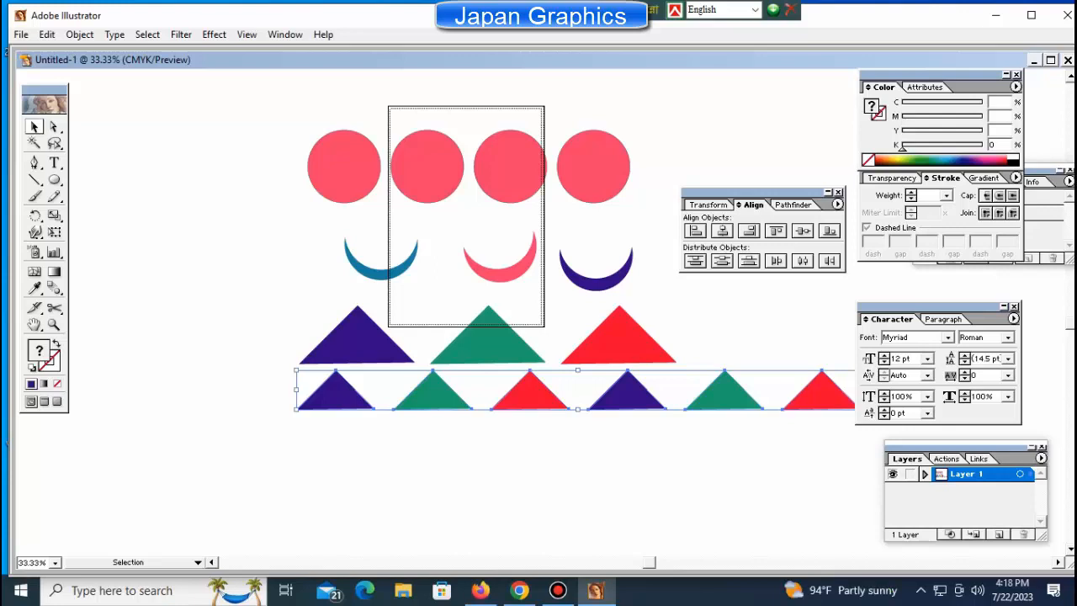
Move the three large triangles below the row of small triangles and further to the left.
key(ctrl+shift+a)
click(618, 341)
click(496, 341)
shift+click(362, 341)
shift+click(619, 336)
drag(350, 345, 234, 487)
key(ctrl+shift+a)
Move the large green triangle horizontally to the right of the large red triangle.
click(373, 483)
drag(373, 484, 637, 484)
key(ctrl+shift+a)
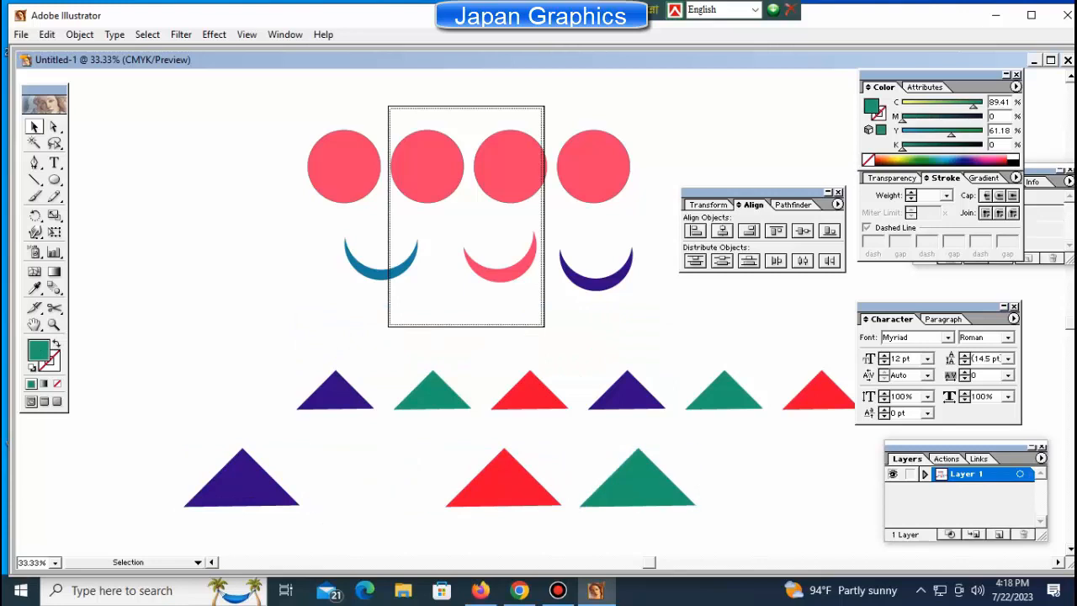
Duplicate the large red triangle horizontally to the right of the large green triangle.
click(503, 484)
key(ctrl+shift+a)
click(637, 484)
click(503, 483)
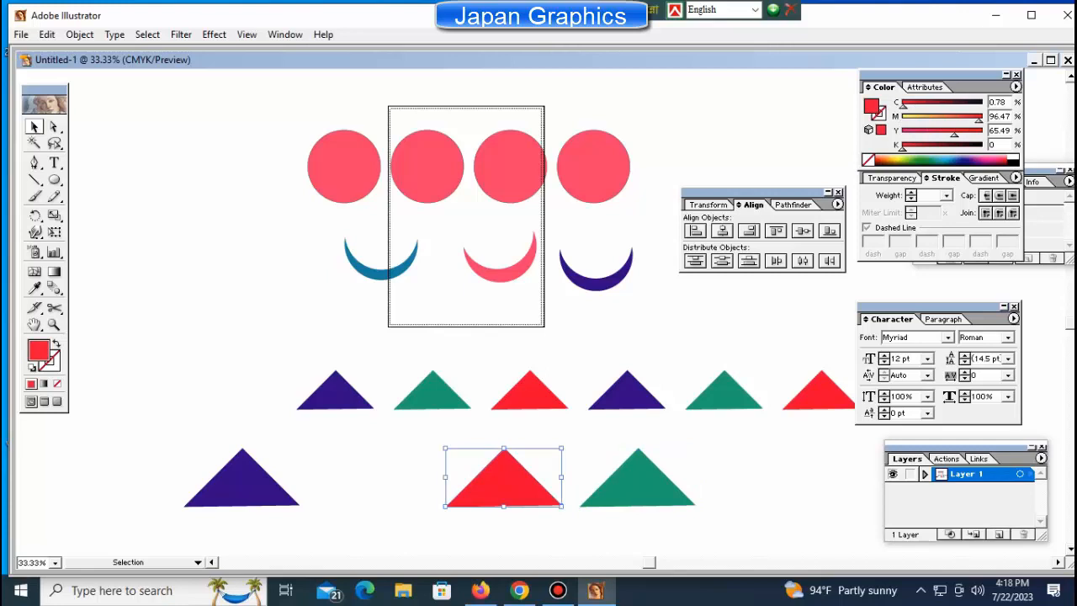
drag(503, 484, 942, 484)
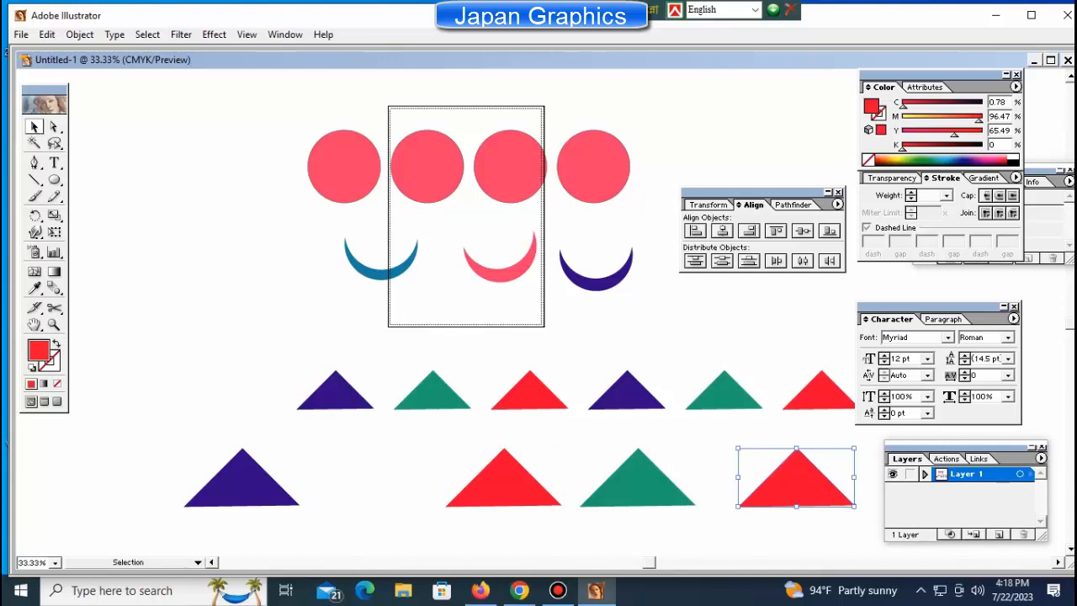
Duplicate the middle large red triangle horizontally so it overlaps the dark blue one, and fill the copy with light blue, about C 93, Y 3.
key(ctrl+minus)
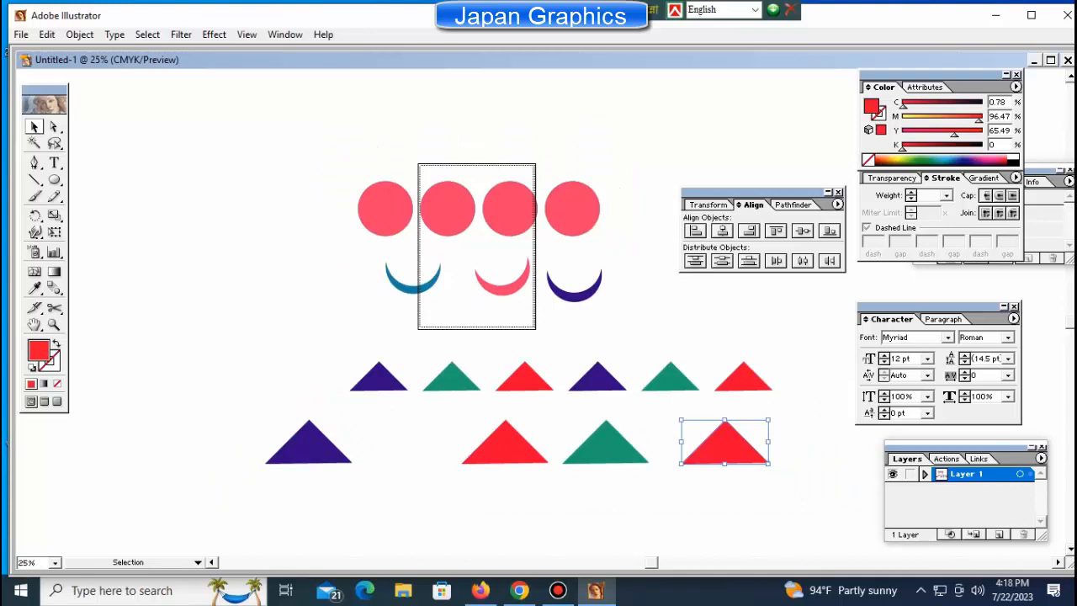
drag(504, 446, 373, 444)
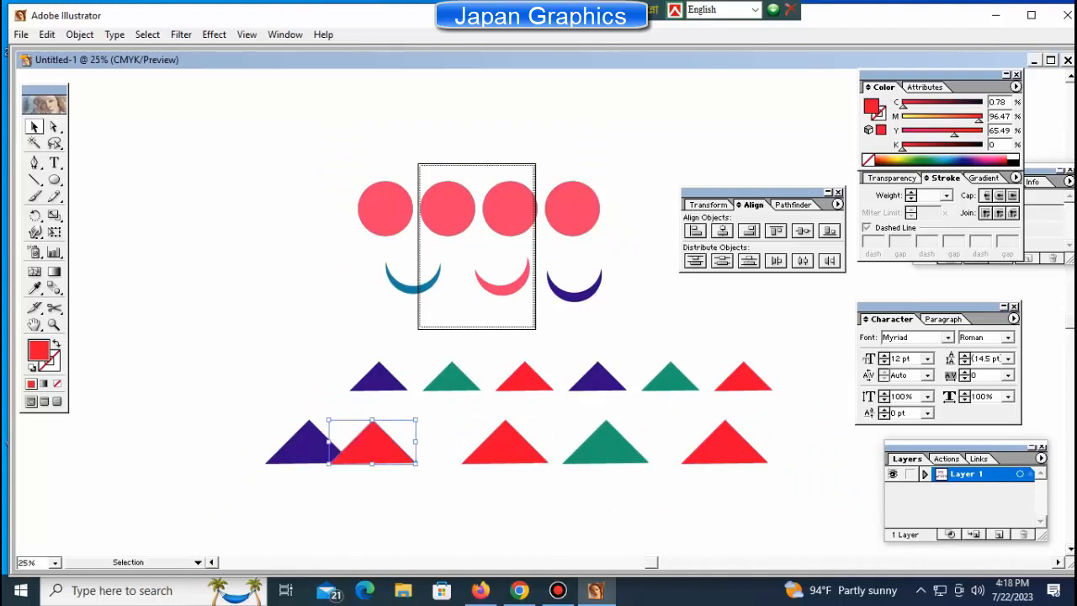
click(941, 158)
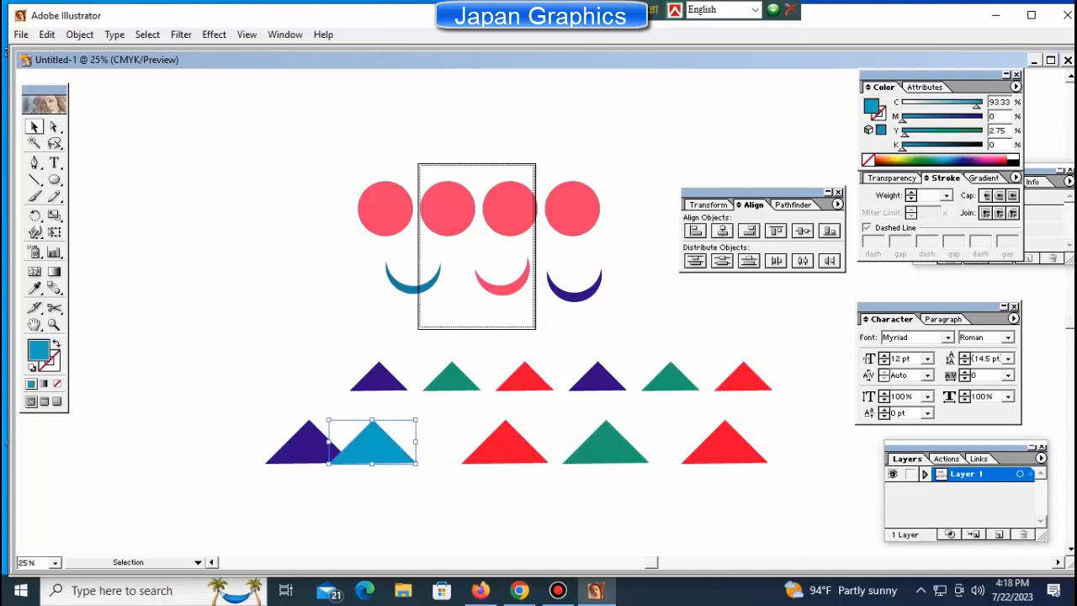
Recolour the large red triangle in the middle purple and the large green triangle yellow, about C 3, M 7, Y 76.
click(505, 446)
click(969, 158)
click(606, 446)
click(899, 155)
click(899, 158)
key(ctrl+shift+a)
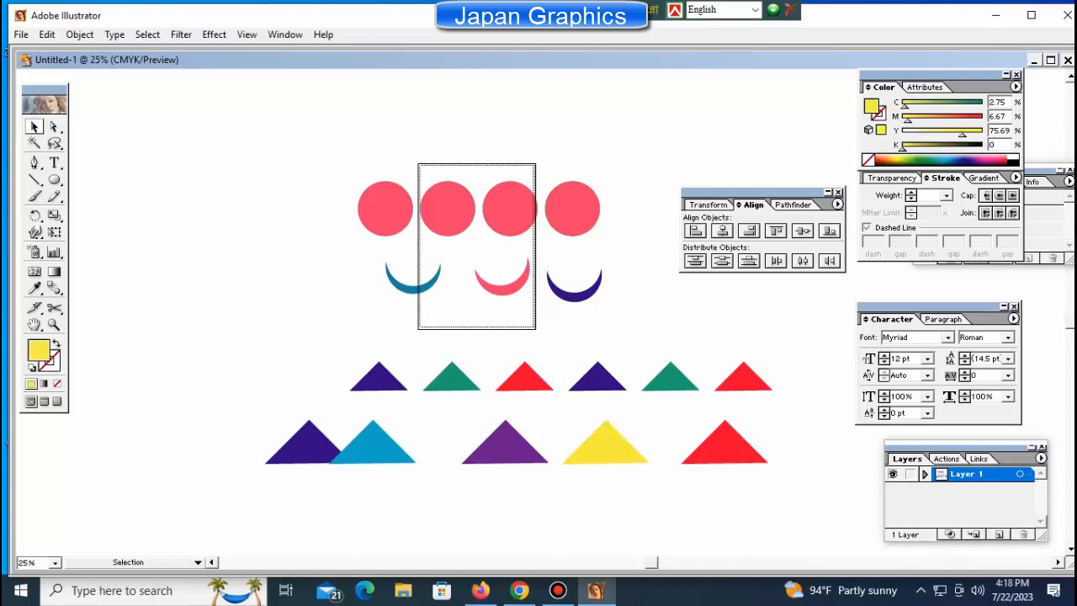
Distribute the five large triangles evenly in the horizontal direction by their left edges.
click(725, 442)
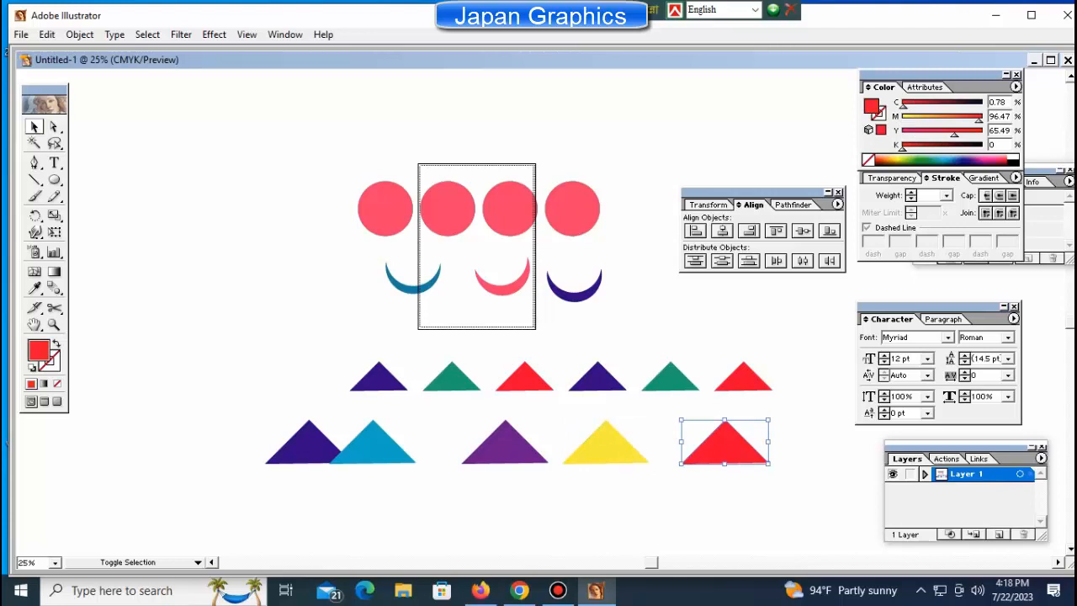
shift+click(303, 447)
shift+click(373, 446)
shift+click(514, 446)
shift+click(605, 446)
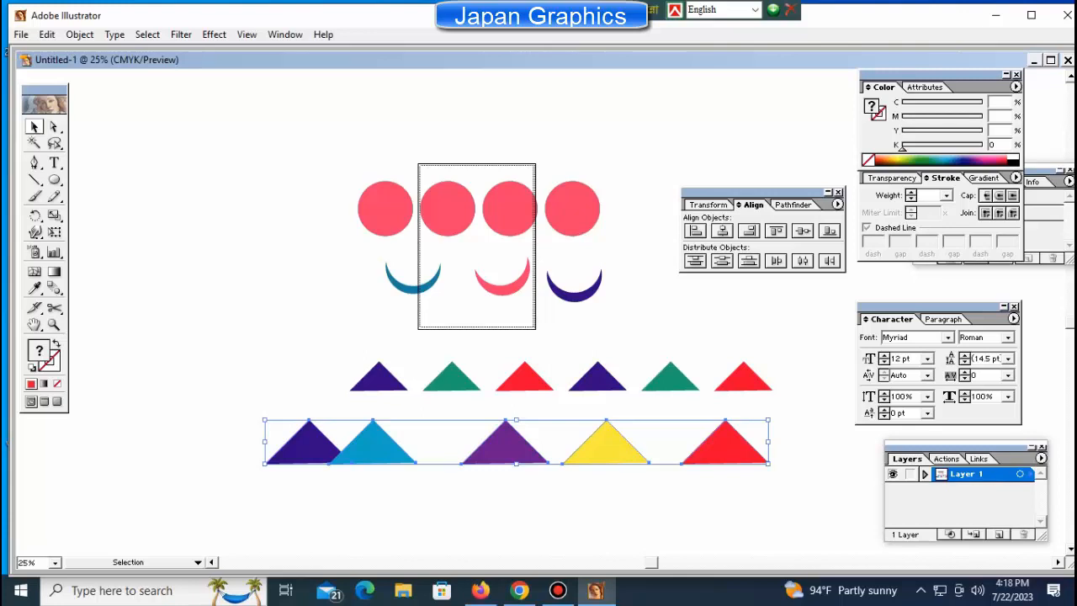
click(776, 260)
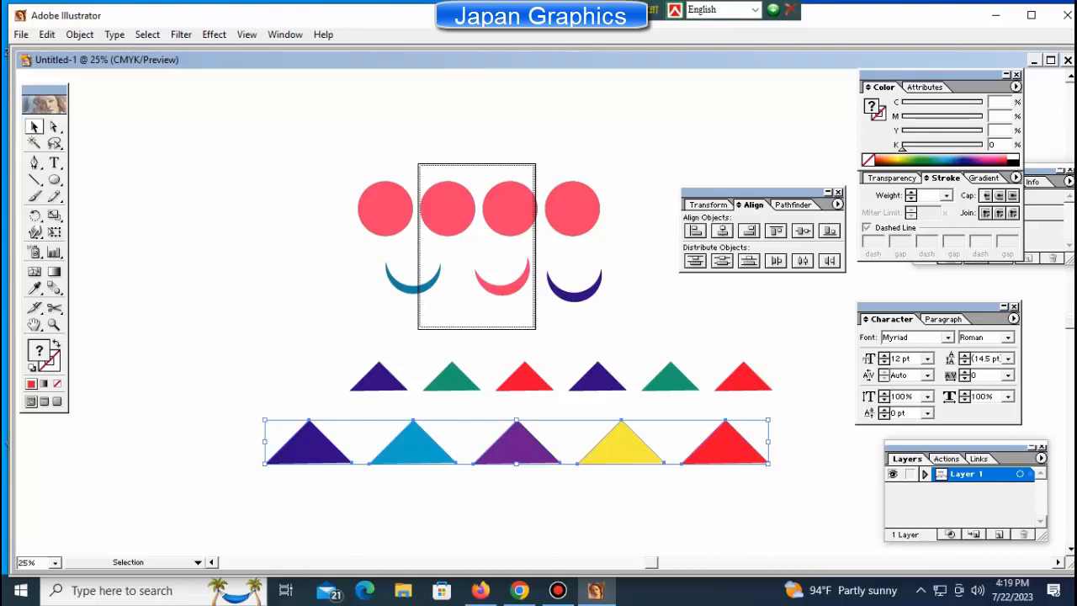
Deselect the large triangles and examine the spacing of both triangle rows at different magnifications.
key(ctrl+minus)
key(ctrl+minus)
key(ctrl+minus)
key(ctrl+shift+a)
key(ctrl+plus)
key(ctrl+plus)
key(ctrl+plus)
drag(428, 322, 428, 267)
key(ctrl+plus)
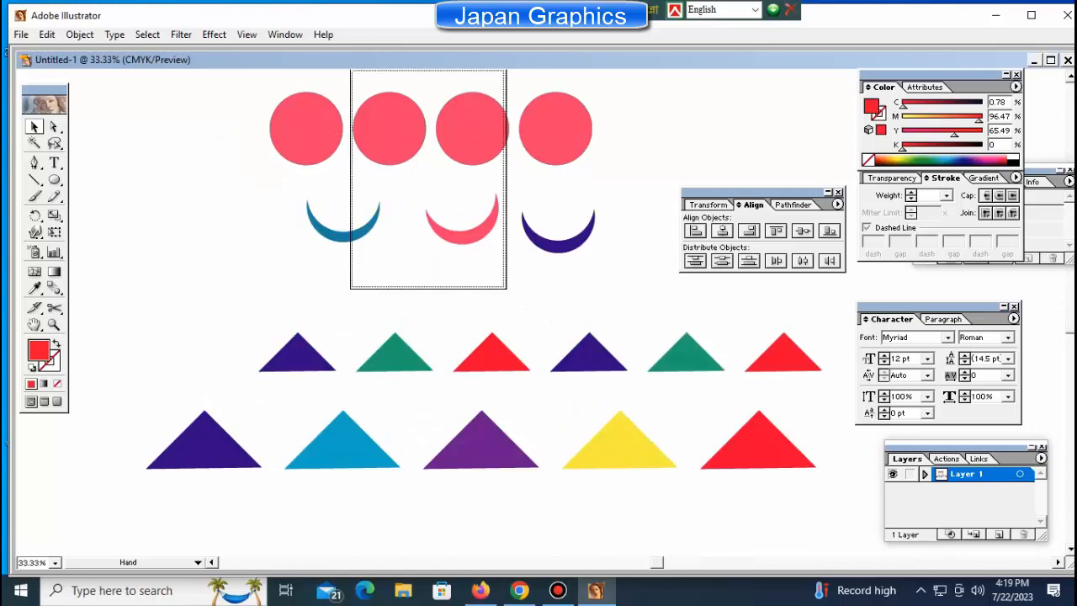